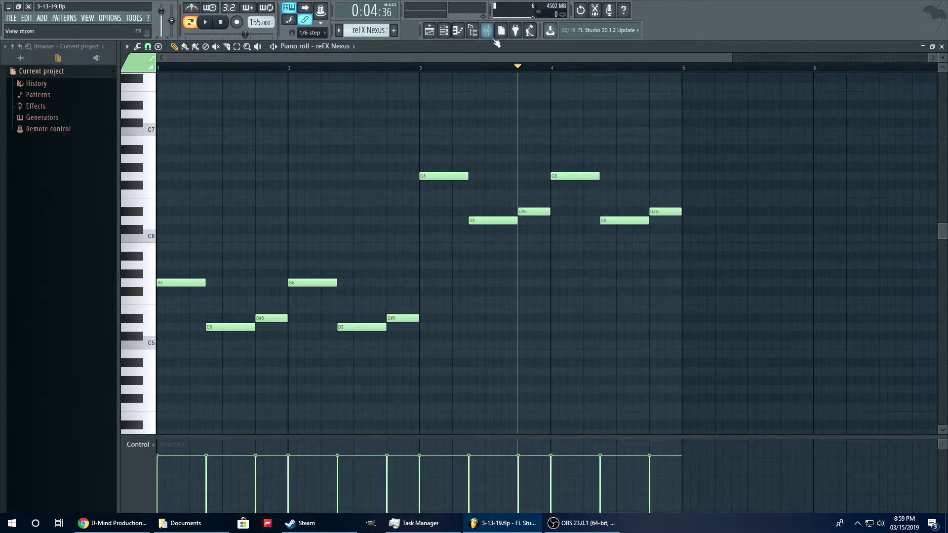
# Bypass the effects on mixer Insert 1 and play the reFX Nexus pattern without processing.
pyautogui.press('F5')
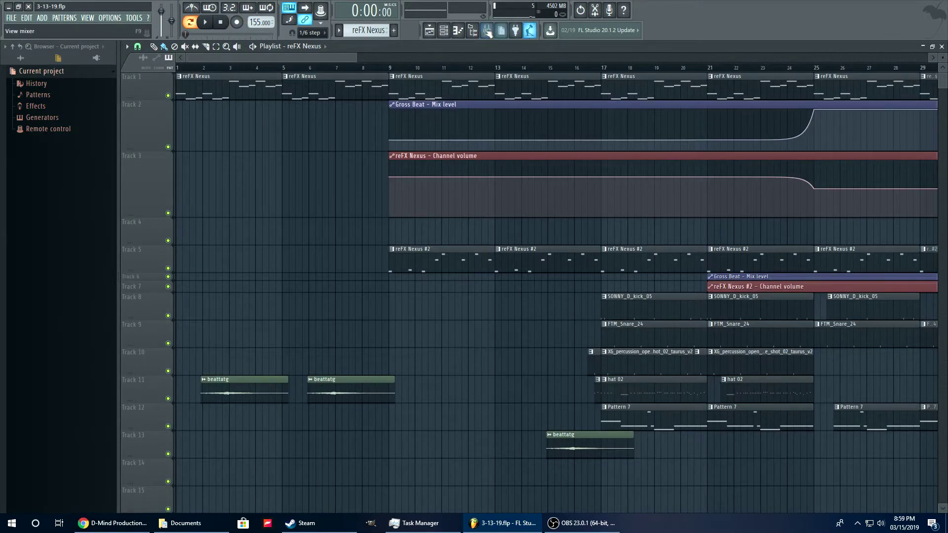
pyautogui.click(487, 31)
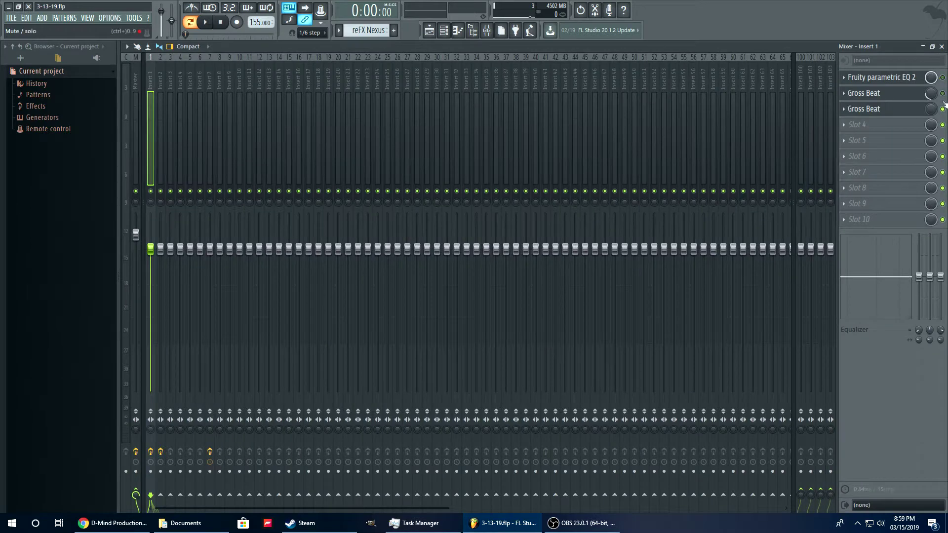
pyautogui.click(205, 22)
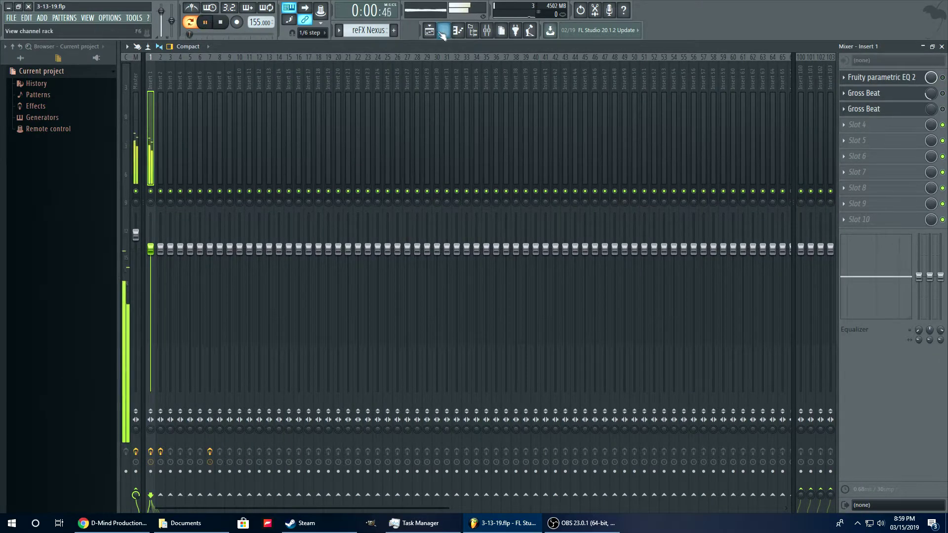
pyautogui.click(444, 31)
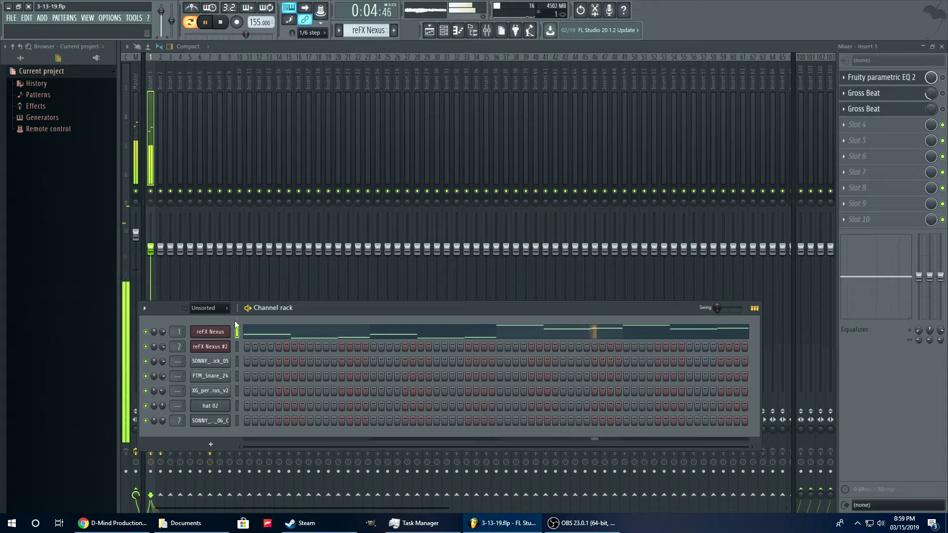
pyautogui.click(210, 22)
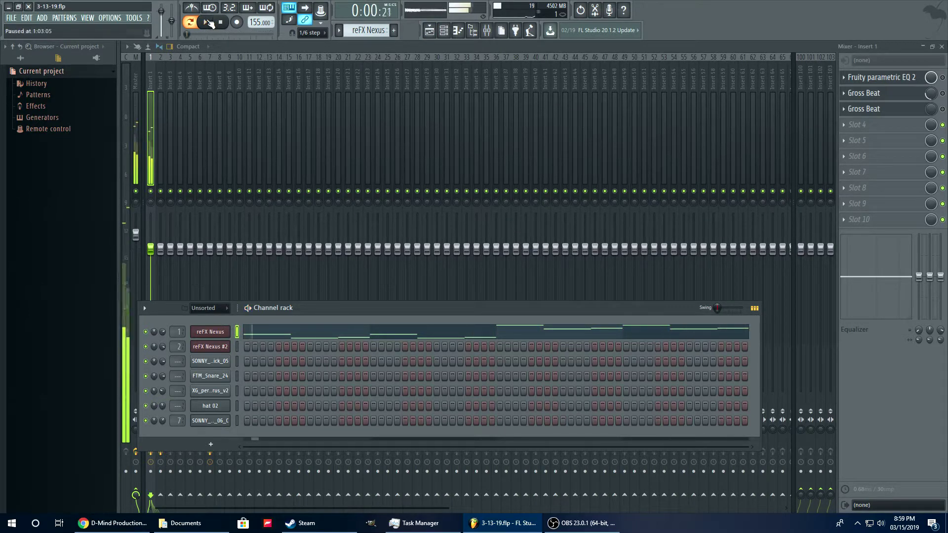
# Open the reFX Nexus channel's plugin and examine its category, preset and master filter cutoff.
pyautogui.click(219, 332)
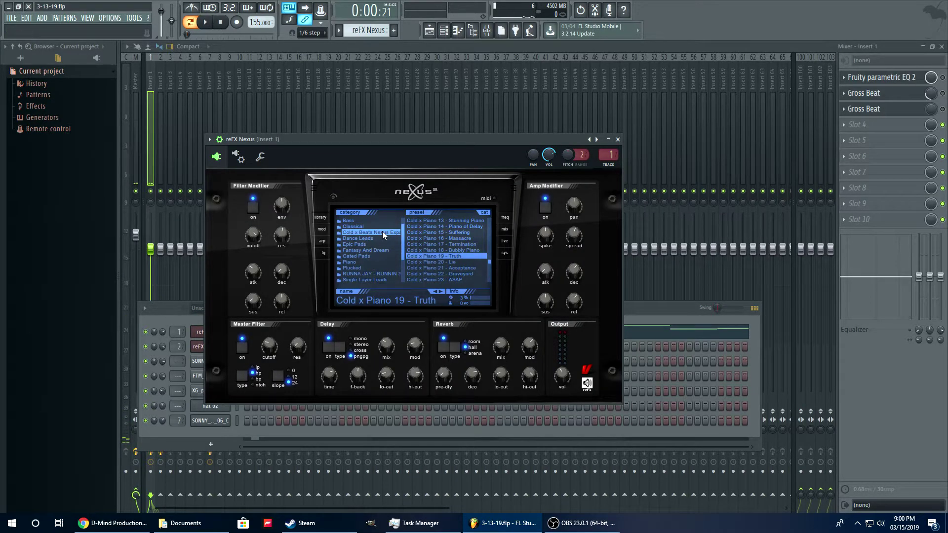
pyautogui.moveTo(405, 175); pyautogui.dragTo(382, 197)
pyautogui.moveTo(384, 160); pyautogui.dragTo(436, 165)
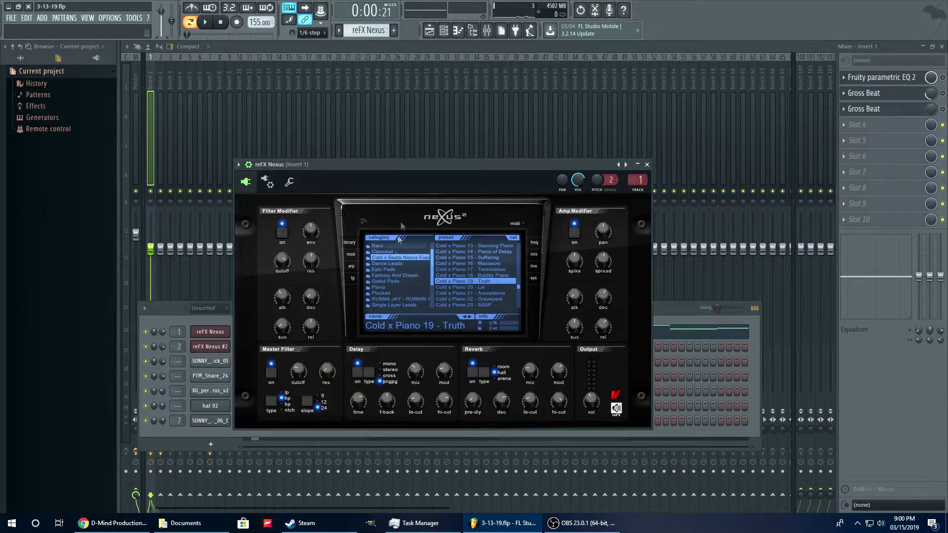
pyautogui.moveTo(416, 163); pyautogui.dragTo(440, 178)
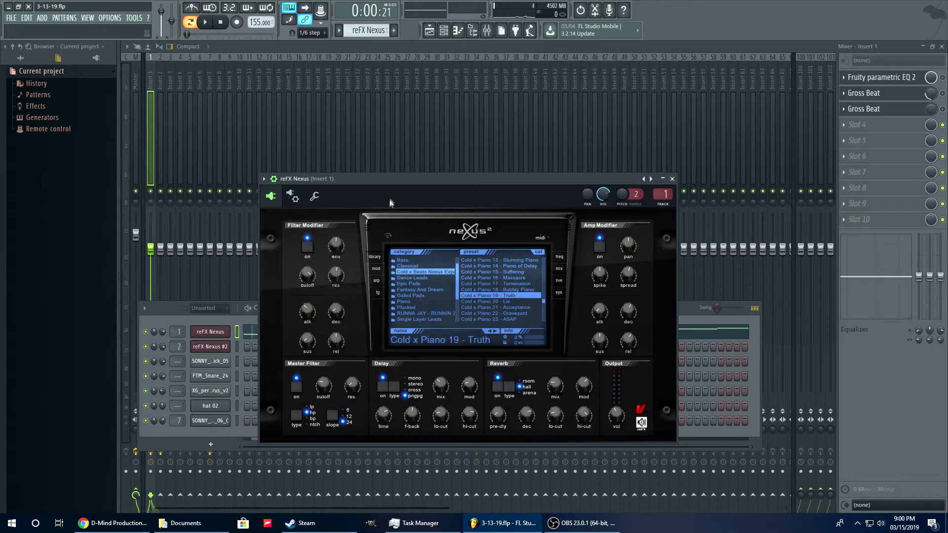
pyautogui.moveTo(390, 202); pyautogui.dragTo(334, 200)
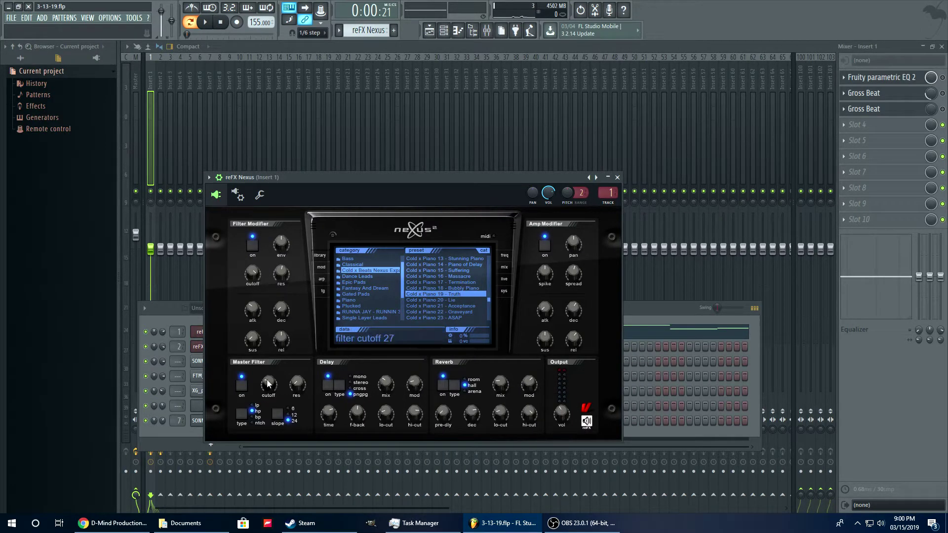
pyautogui.moveTo(414, 174); pyautogui.dragTo(487, 189)
# Enable Fruity parametric EQ 2 on mixer Insert 1 and examine its equalizer curve.
pyautogui.click(778, 43)
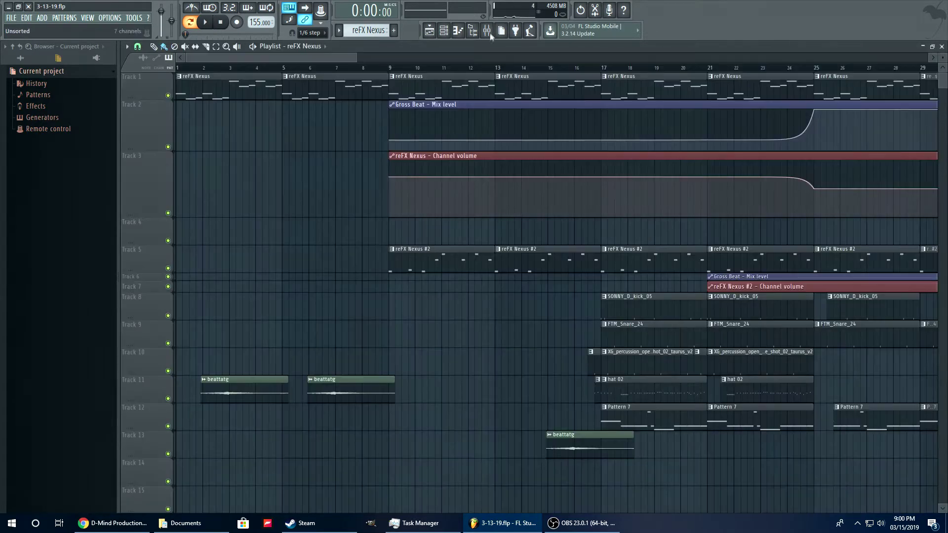
pyautogui.click(869, 78)
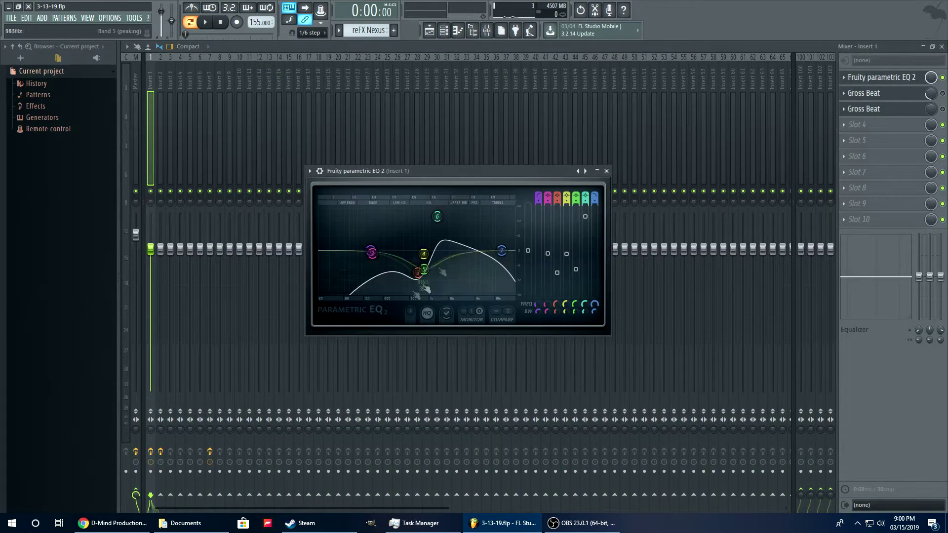
pyautogui.moveTo(427, 178); pyautogui.dragTo(446, 164)
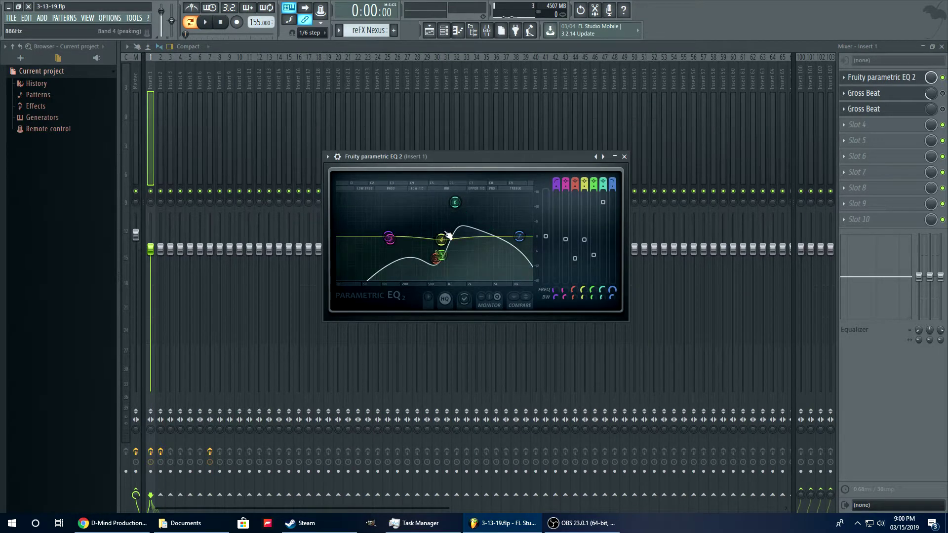
pyautogui.moveTo(367, 275); pyautogui.dragTo(398, 257)
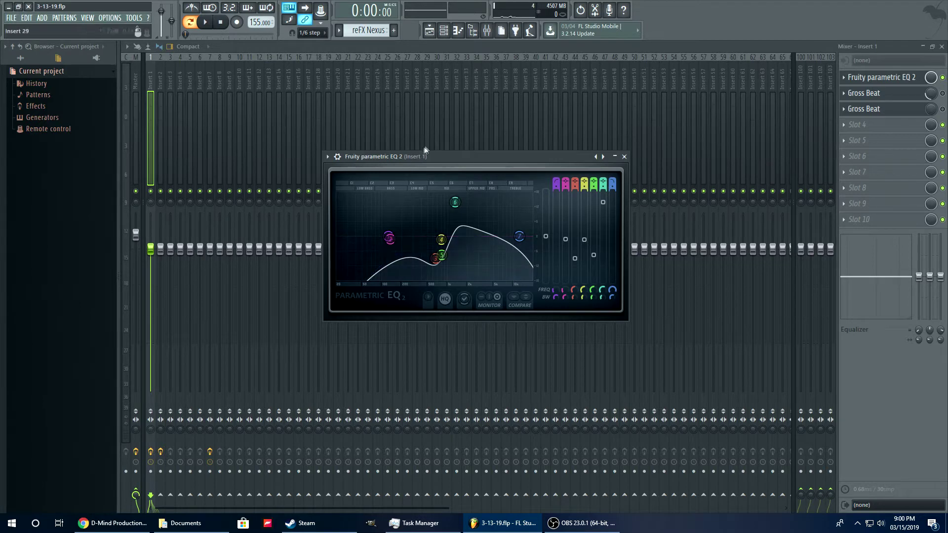
# Examine the Gross Beat mix level automation on Track 2 across the playlist.
pyautogui.click(444, 30)
pyautogui.click(429, 31)
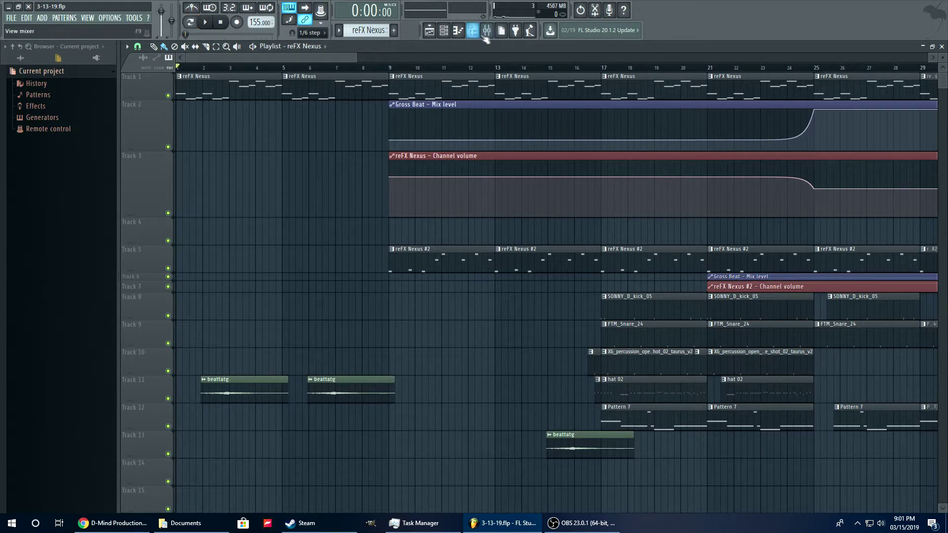
pyautogui.click(486, 30)
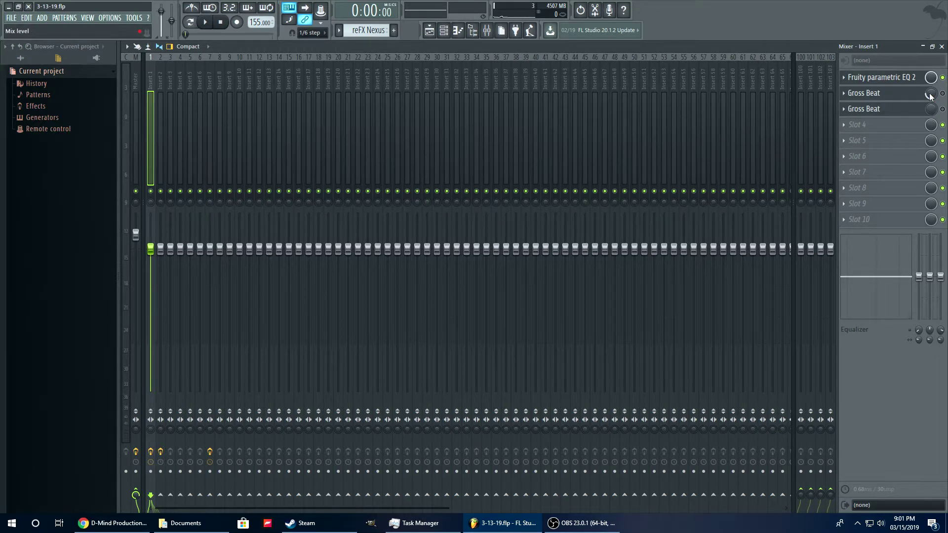
pyautogui.click(458, 31)
pyautogui.moveTo(326, 58); pyautogui.dragTo(411, 66)
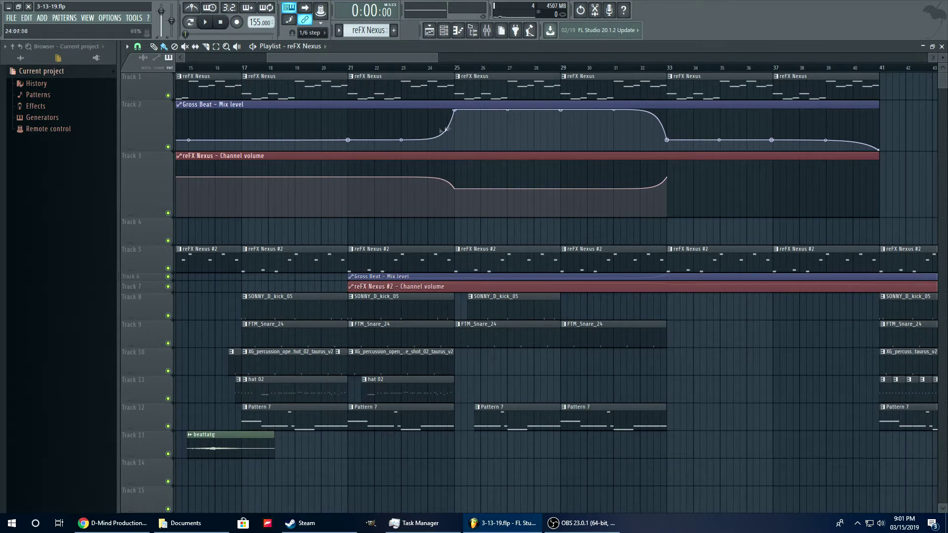
pyautogui.moveTo(413, 58); pyautogui.dragTo(749, 65)
# Inspect the time preset in the Gross Beat effect on Insert 1 and return to the playlist.
pyautogui.press('F9')
pyautogui.click(889, 99)
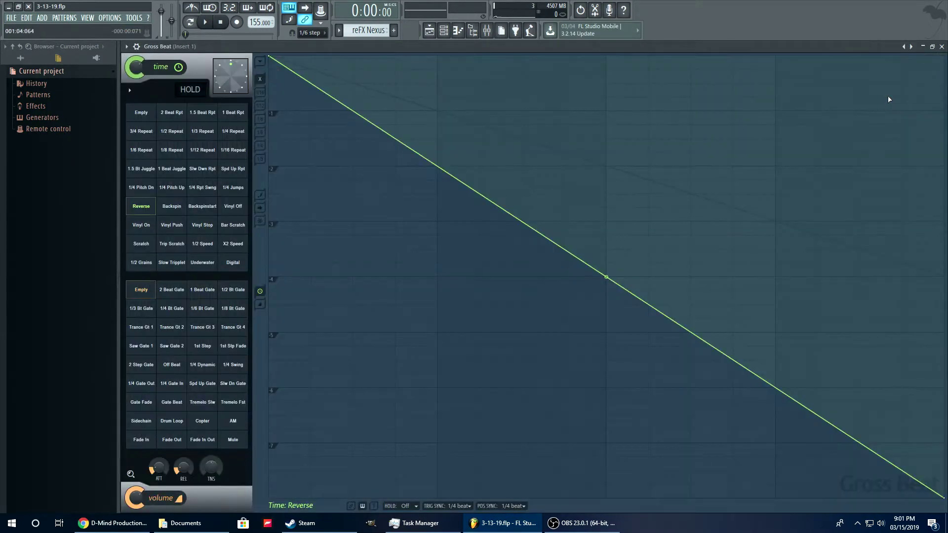
pyautogui.click(457, 30)
pyautogui.click(437, 30)
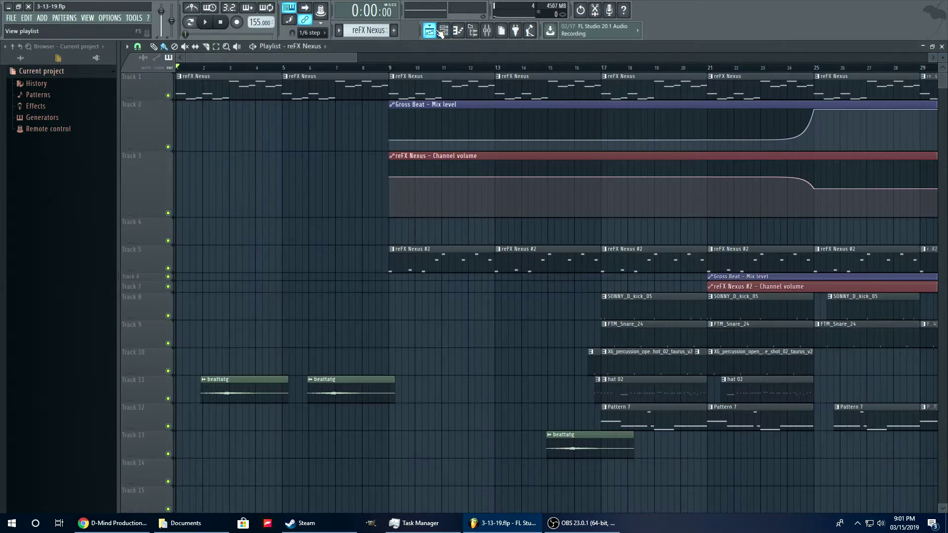
# Enable the first Gross Beat on mixer Insert 1 and play the reFX Nexus pattern through it.
pyautogui.click(391, 68)
pyautogui.click(220, 22)
pyautogui.click(486, 30)
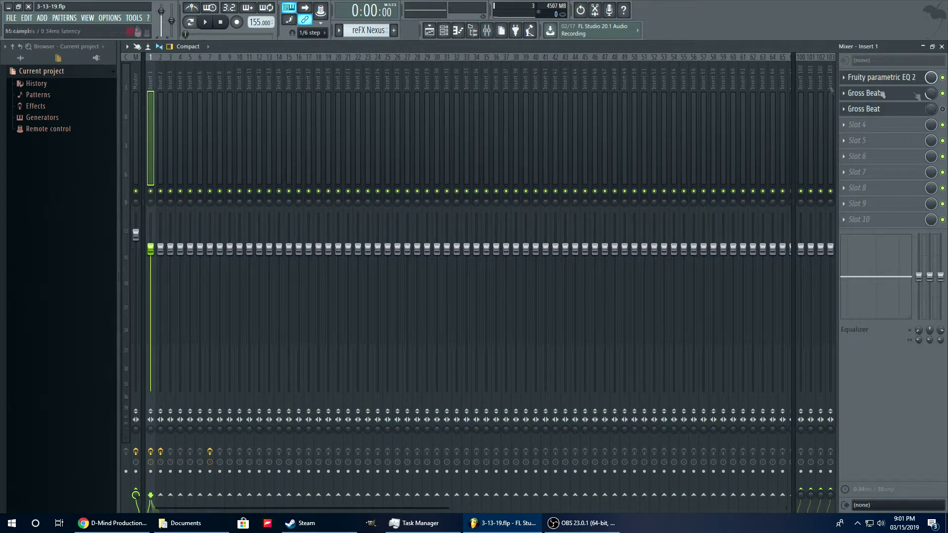
pyautogui.click(456, 30)
pyautogui.click(206, 22)
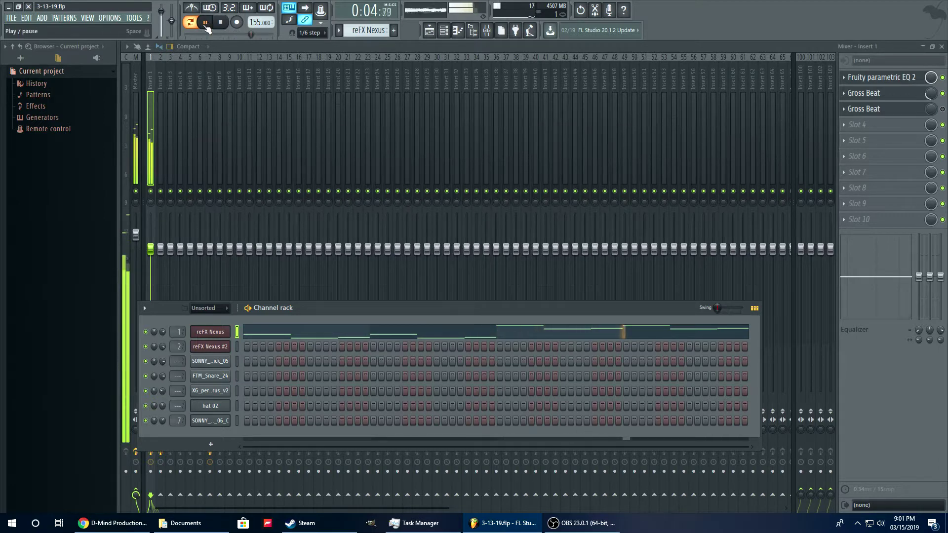
# Raise the first Gross Beat's mix level to 100% during playback, return it to 26%, and stop playback.
pyautogui.press('F6')
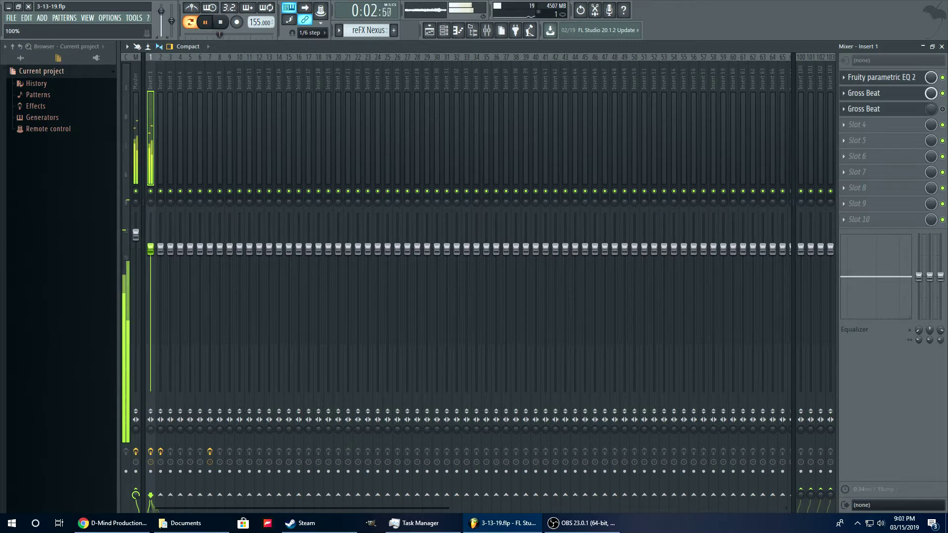
pyautogui.moveTo(930, 94); pyautogui.dragTo(933, 97)
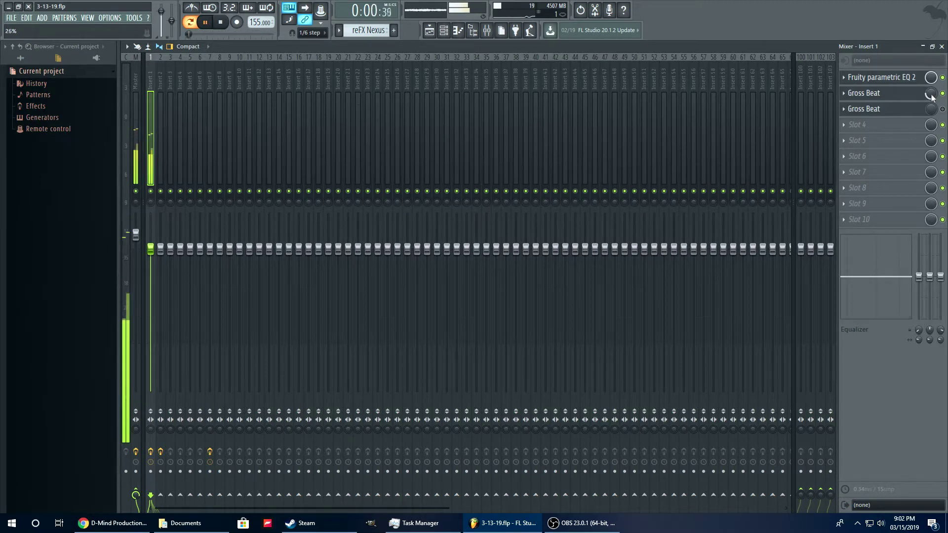
pyautogui.click(220, 22)
# Play the playlist with only Track 1 and its Gross Beat mix level and channel volume automation tracks active.
pyautogui.click(429, 30)
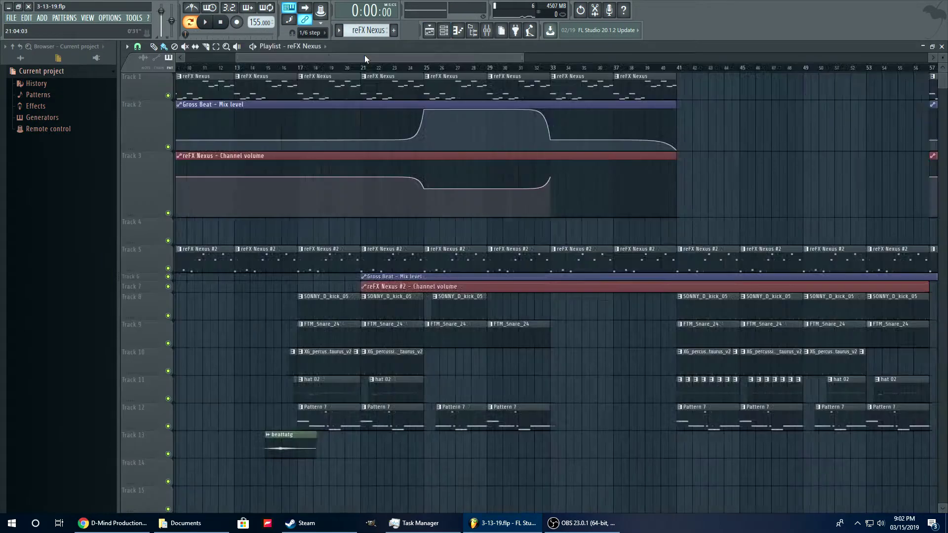
pyautogui.moveTo(364, 54); pyautogui.dragTo(327, 55)
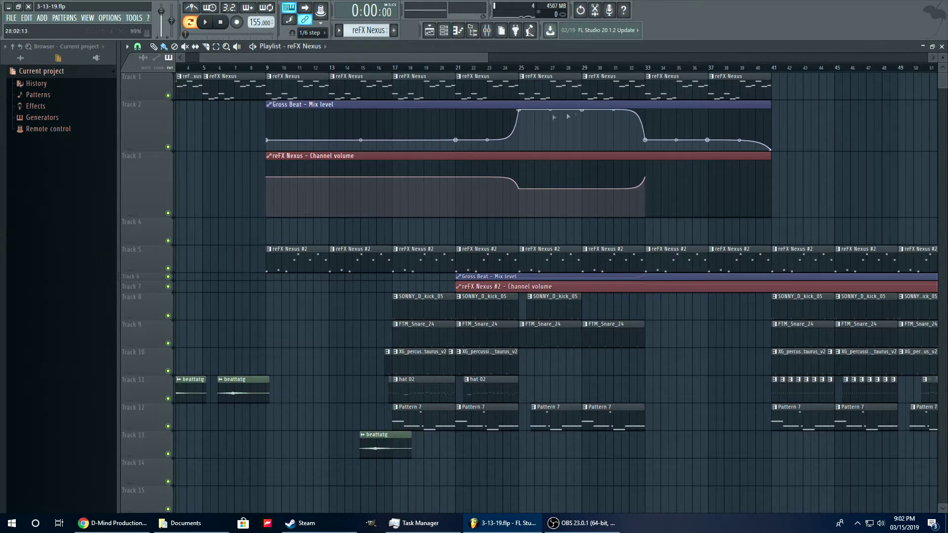
pyautogui.hscroll(1, 269, 144)
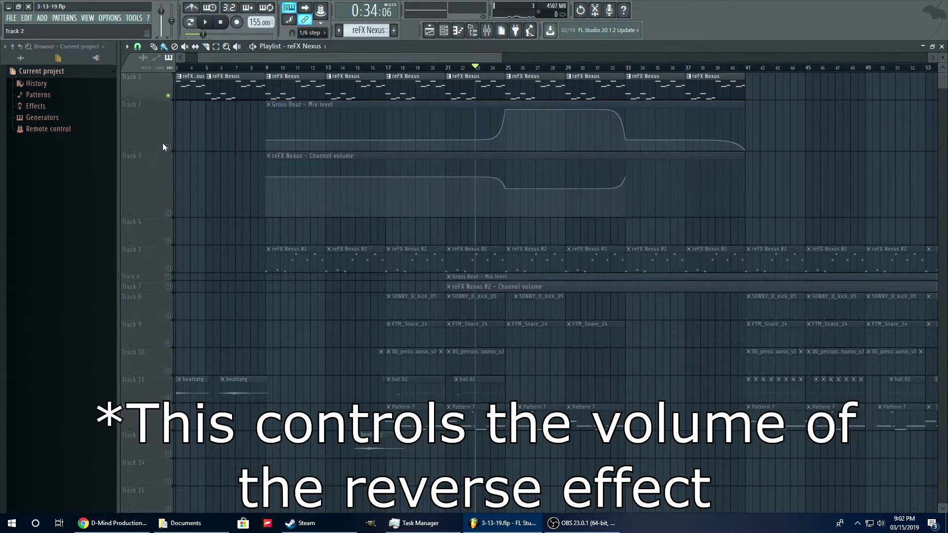
pyautogui.click(167, 147)
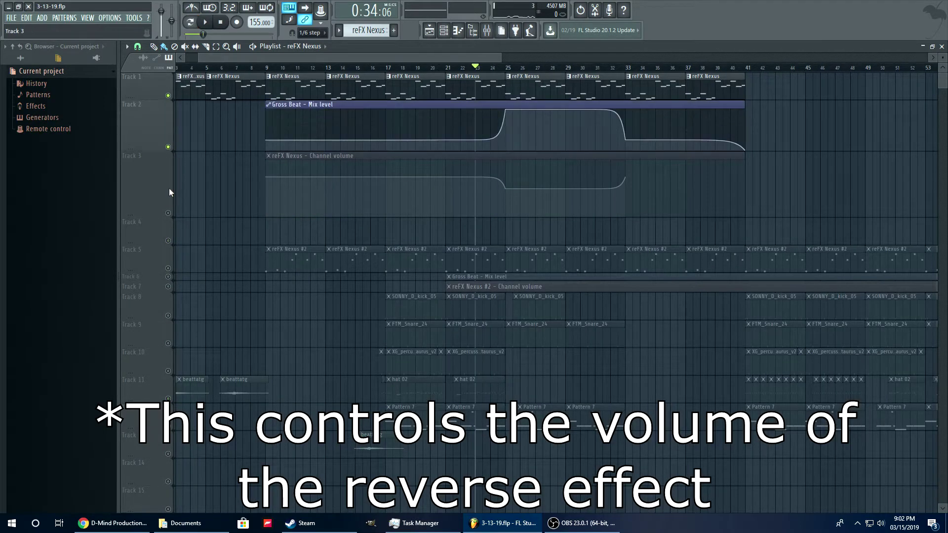
pyautogui.click(168, 213)
pyautogui.press('space')
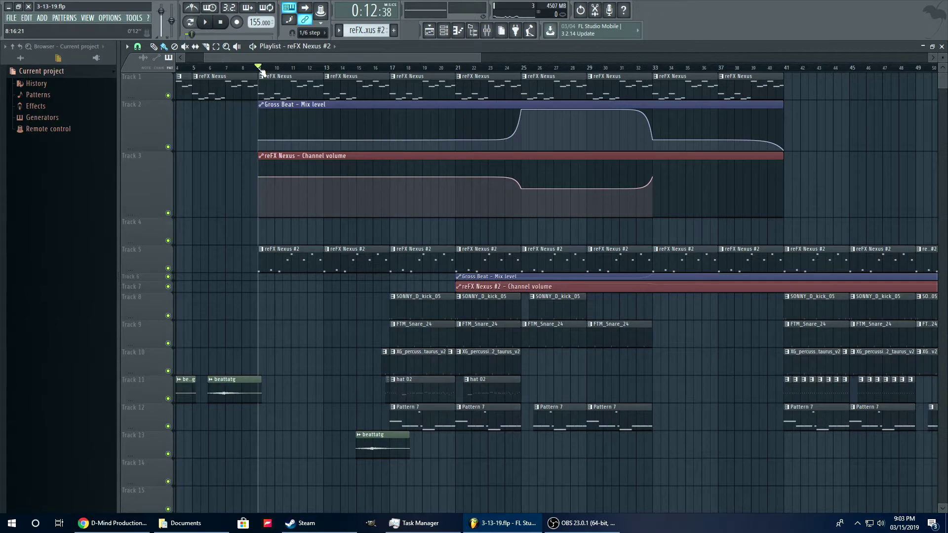
# Open the reFX Nexus #2 channel's plugin and examine its category and lead preset.
pyautogui.click(458, 30)
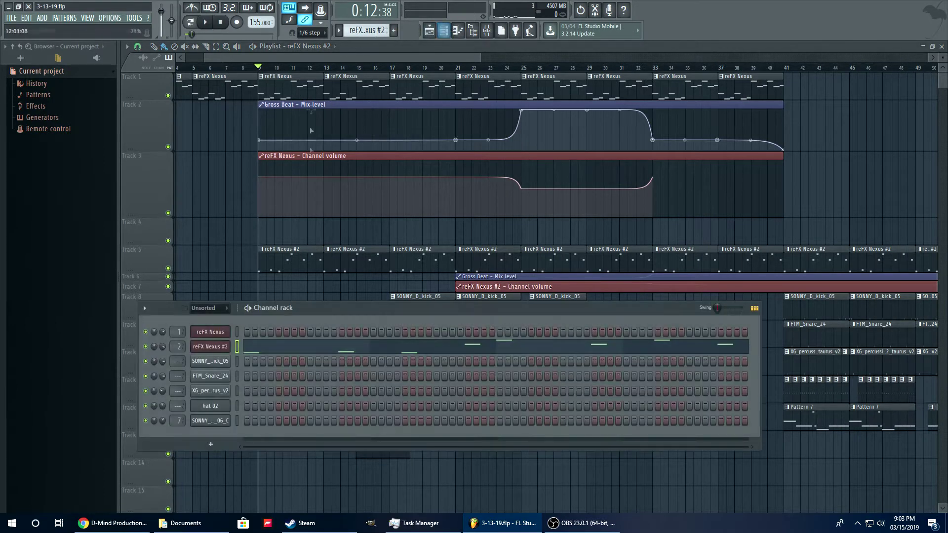
pyautogui.click(212, 350)
pyautogui.moveTo(394, 190); pyautogui.dragTo(283, 167)
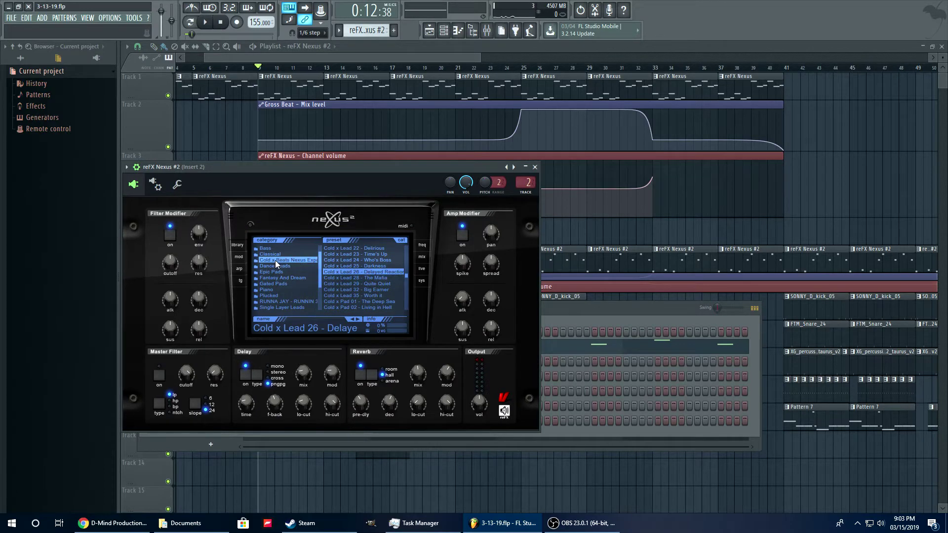
pyautogui.click(576, 311)
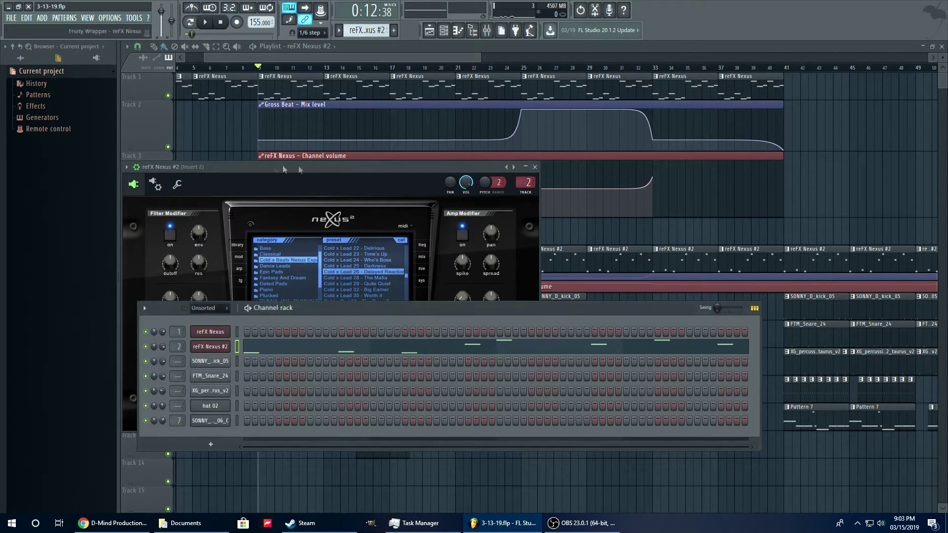
# Play the reFX Nexus #2 pattern on its own in pattern mode, and stop playback.
pyautogui.press('l')
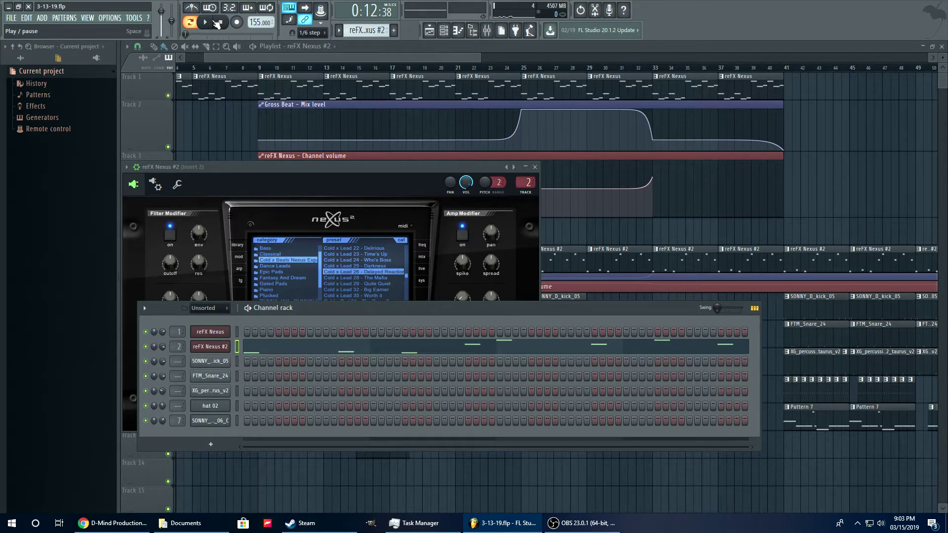
pyautogui.press('space')
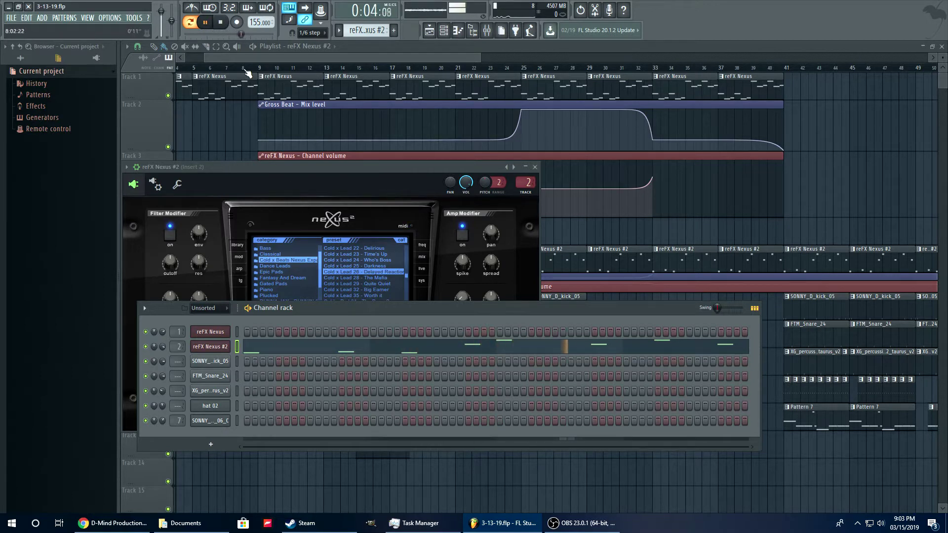
pyautogui.click(223, 23)
# Bypass the three effects on mixer Insert 2 and play the reFX Nexus #2 pattern without processing.
pyautogui.click(487, 30)
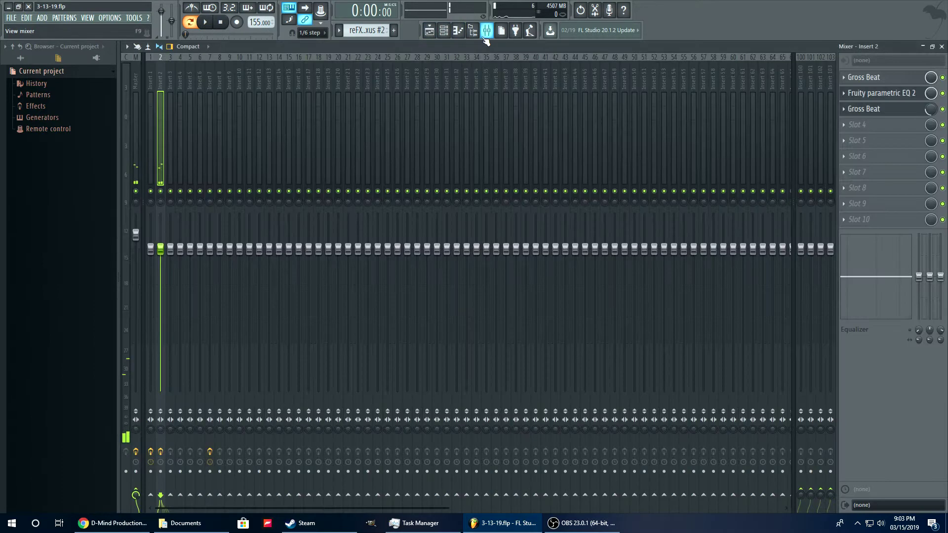
pyautogui.click(206, 24)
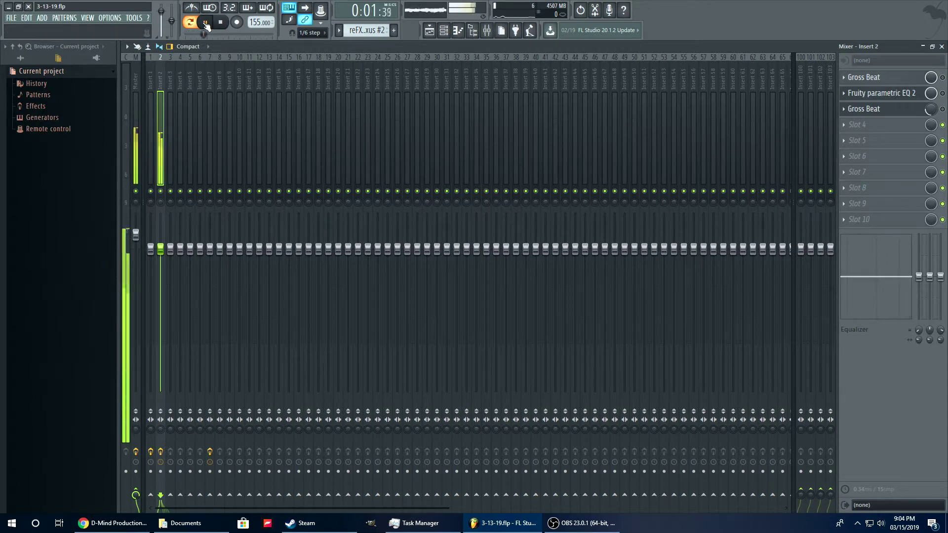
pyautogui.click(220, 21)
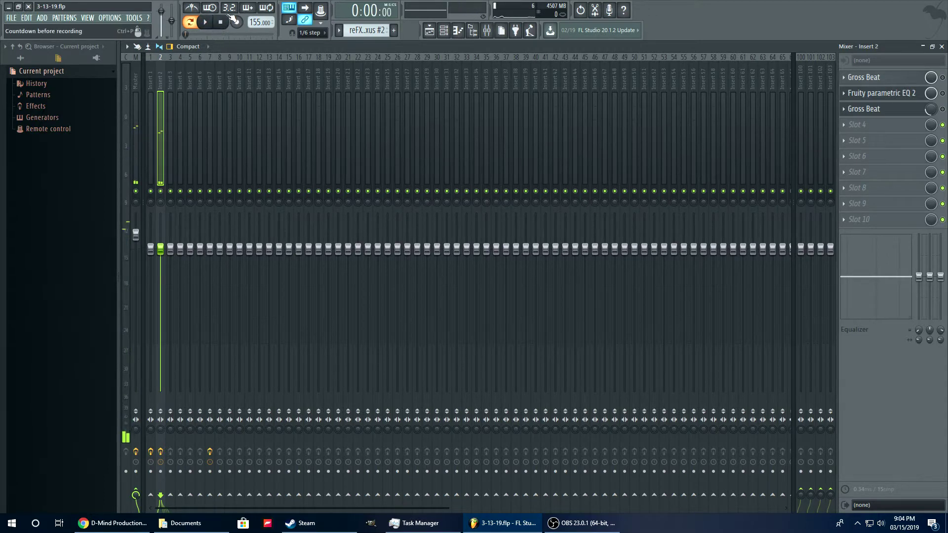
# Re-enable the first Gross Beat on mixer Insert 2, examine its time preset, and play the pattern with only that effect.
pyautogui.click(907, 79)
pyautogui.click(891, 92)
pyautogui.click(891, 91)
pyautogui.doubleClick(553, 170)
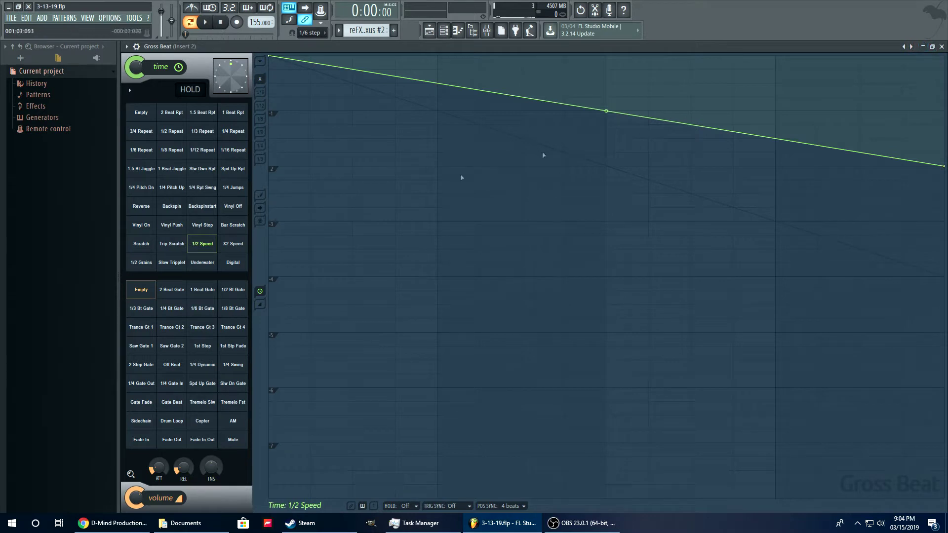
pyautogui.click(942, 46)
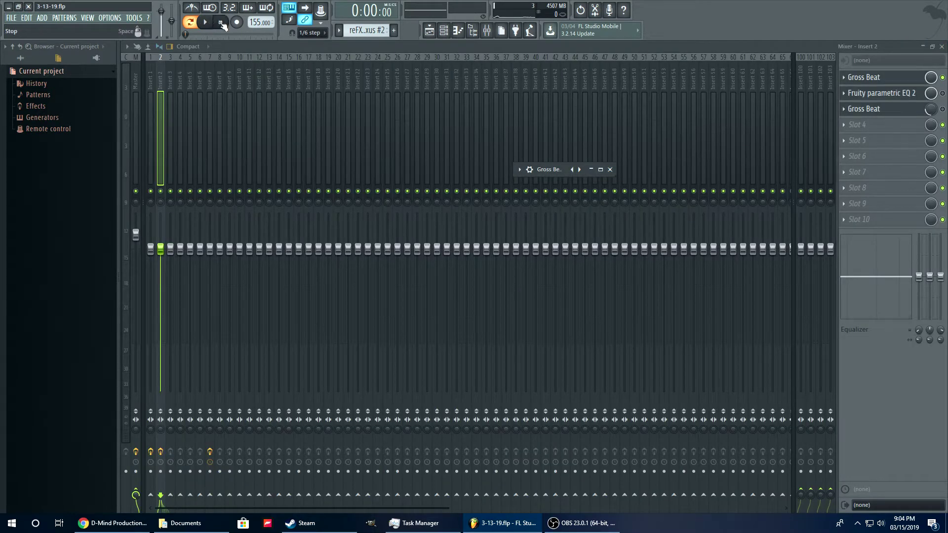
pyautogui.click(206, 22)
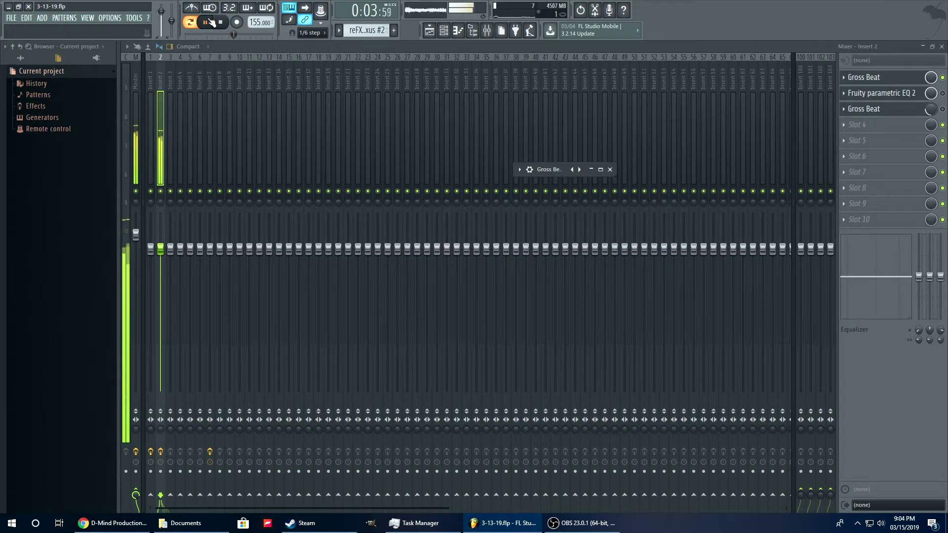
pyautogui.click(211, 22)
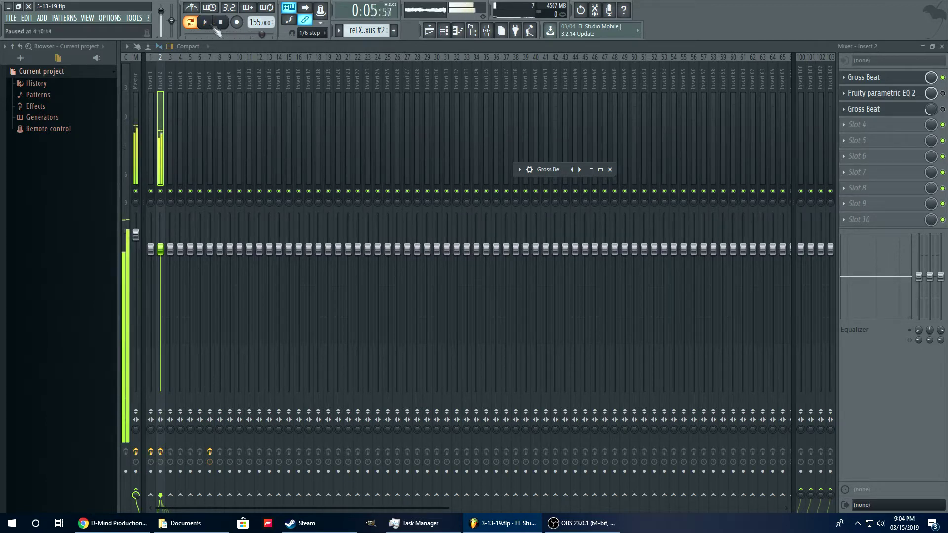
# Re-enable Fruity parametric EQ 2 on Insert 2, inspect its EQ curve, and play the pattern through it from the start.
pyautogui.click(941, 93)
pyautogui.click(884, 93)
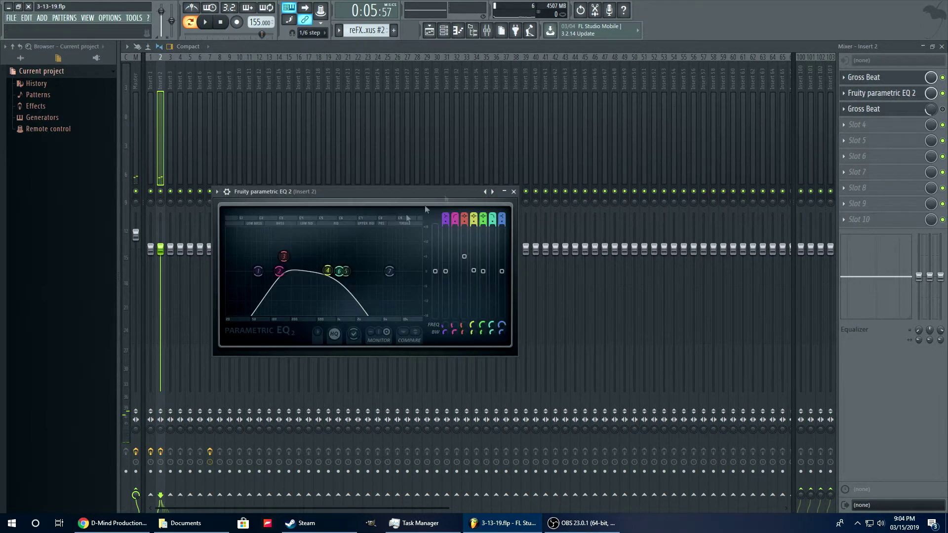
pyautogui.moveTo(376, 196); pyautogui.dragTo(438, 164)
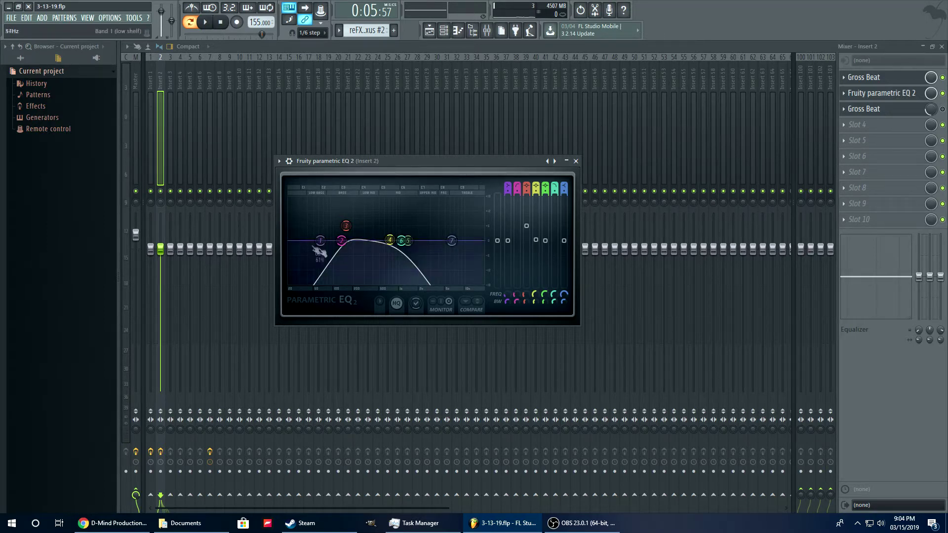
pyautogui.click(226, 23)
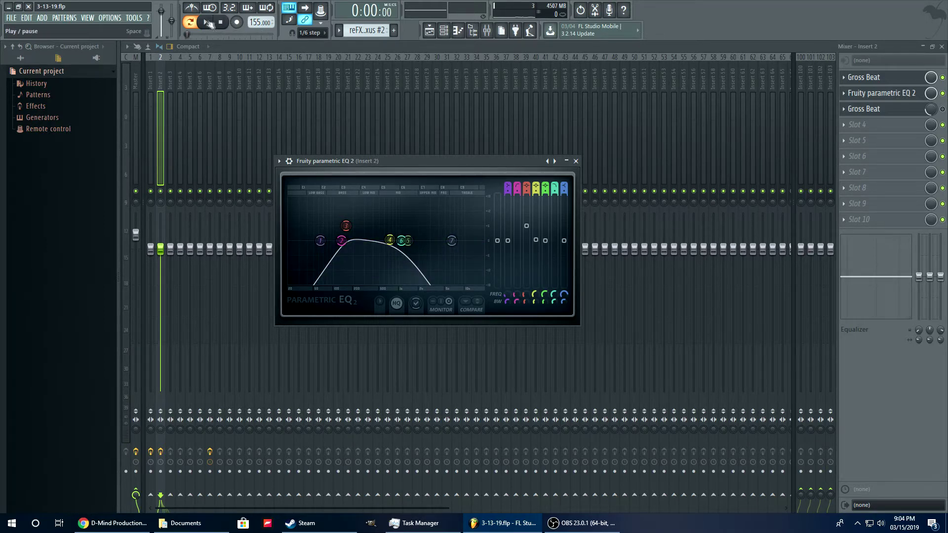
pyautogui.click(205, 22)
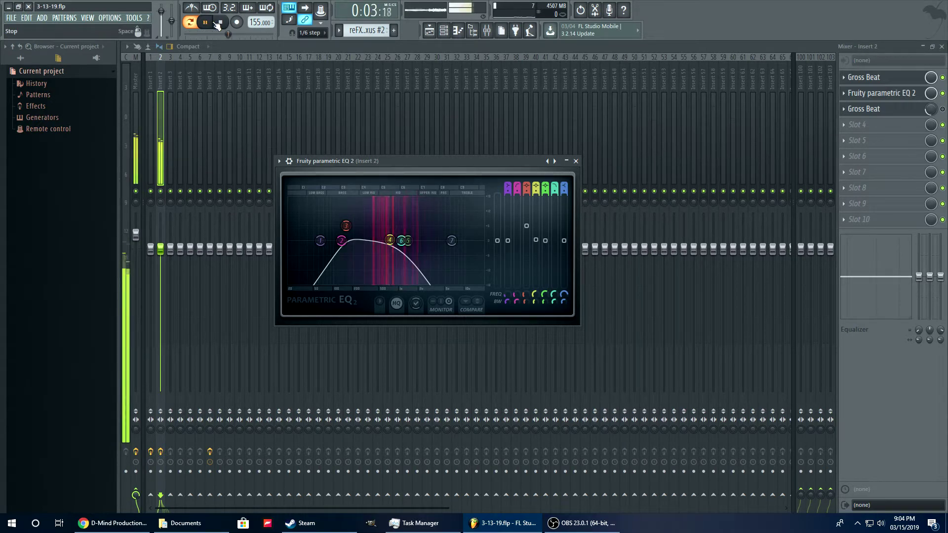
pyautogui.click(218, 23)
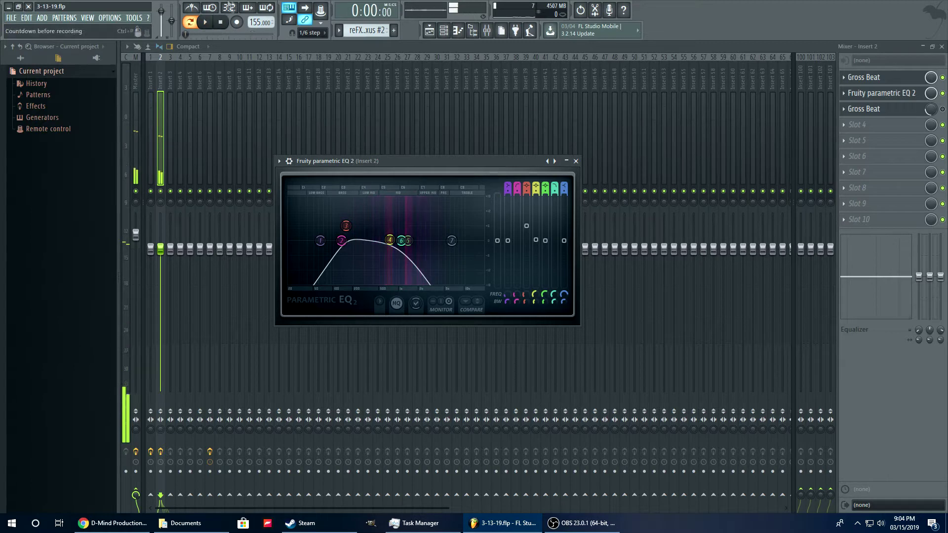
# Re-enable the second Gross Beat in slot 3 of Insert 2 and open its plugin window.
pyautogui.click(942, 109)
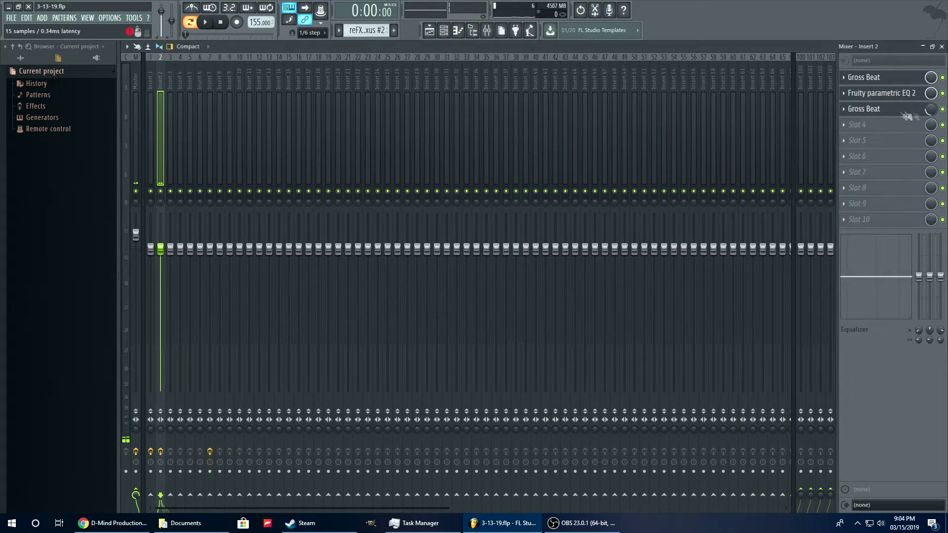
pyautogui.click(148, 93)
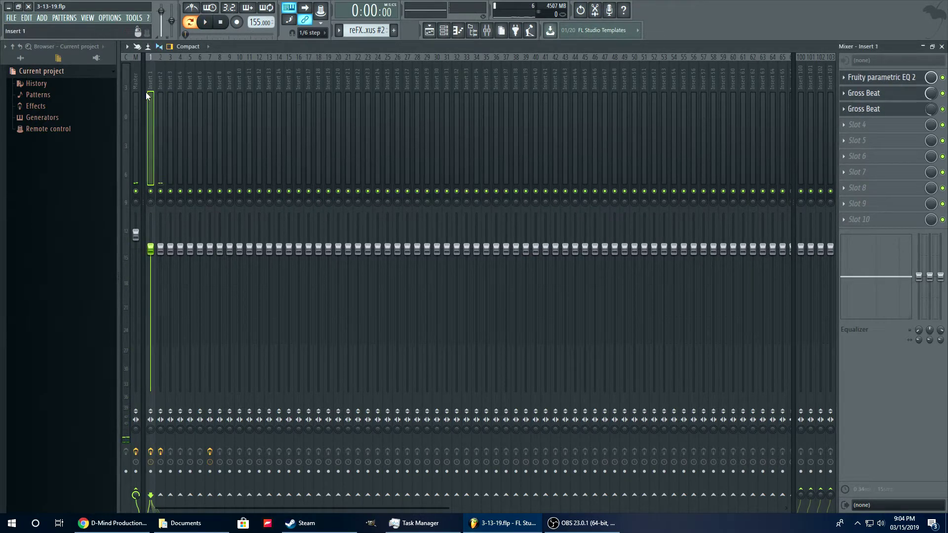
pyautogui.click(159, 115)
pyautogui.click(864, 109)
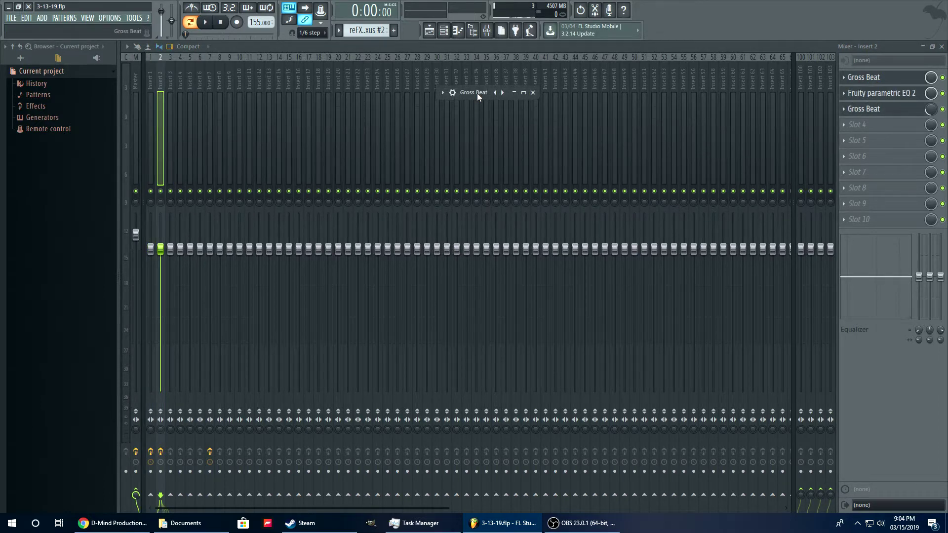
pyautogui.doubleClick(477, 93)
# Enlarge Tracks 6 and 7 in the playlist and examine the Gross Beat mix level and channel volume automation along the song.
pyautogui.click(429, 30)
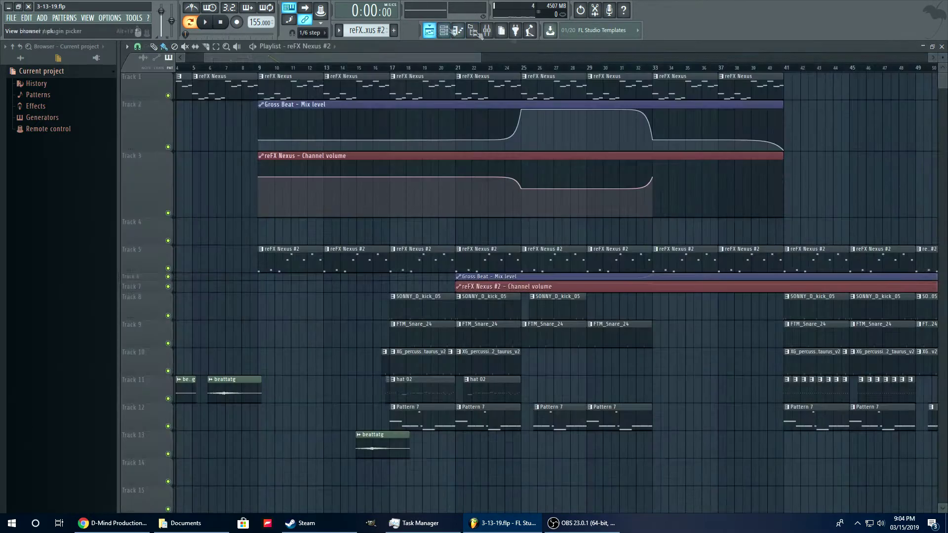
pyautogui.moveTo(140, 282); pyautogui.dragTo(150, 389)
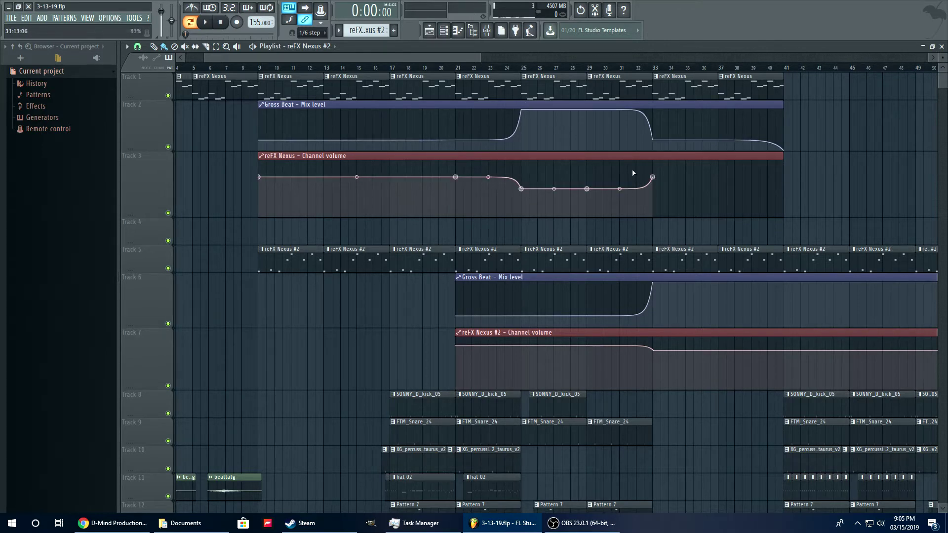
pyautogui.hscroll(8, 378, 79)
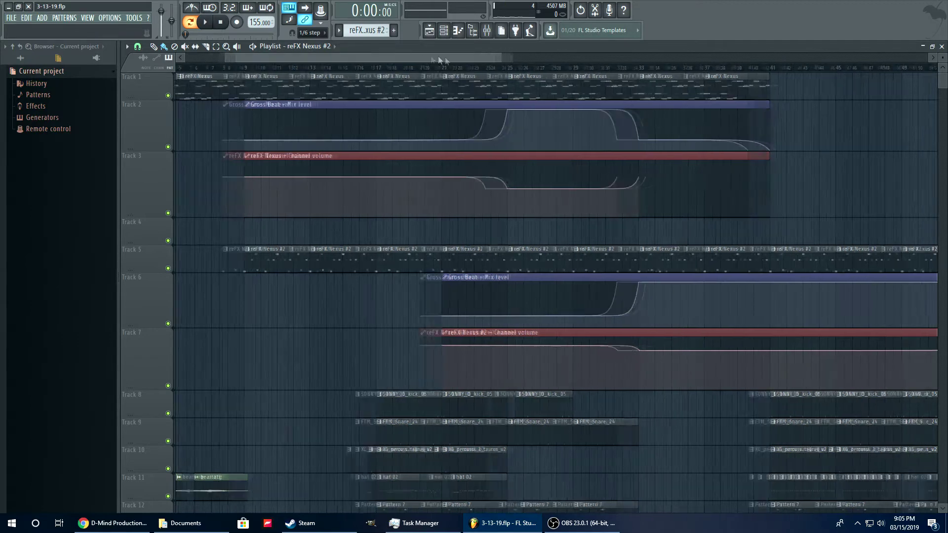
pyautogui.scroll(-4, 377, 79)
pyautogui.scroll(4, 377, 79)
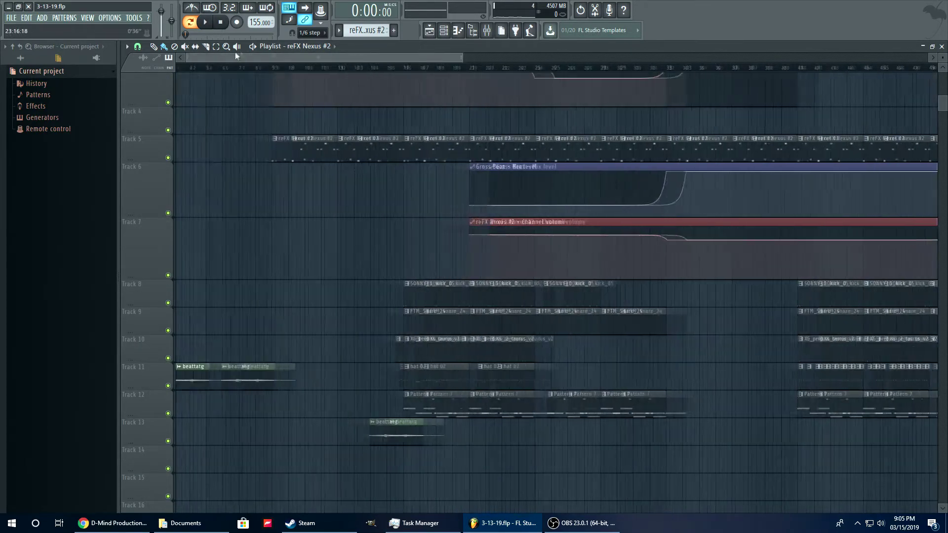
pyautogui.scroll(-2, 384, 65)
pyautogui.hscroll(6, 385, 65)
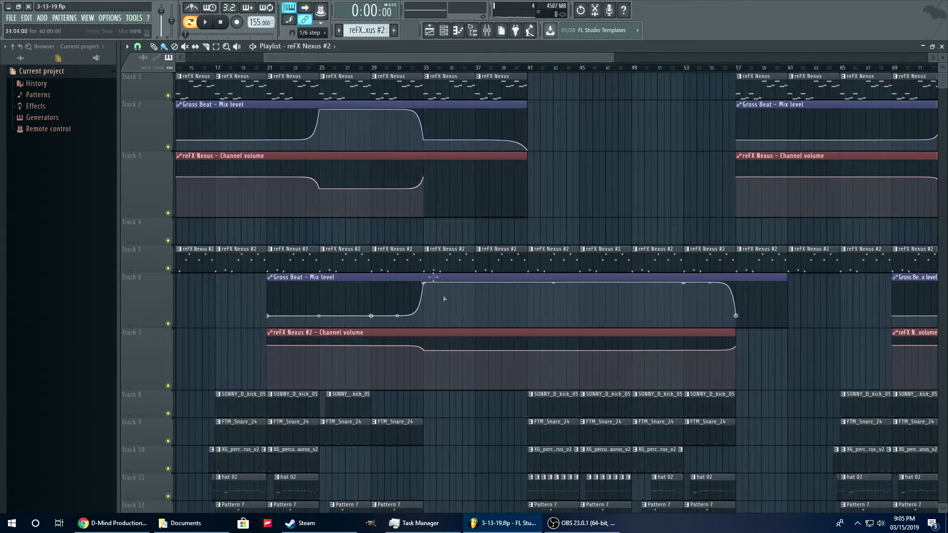
pyautogui.hscroll(20, 431, 49)
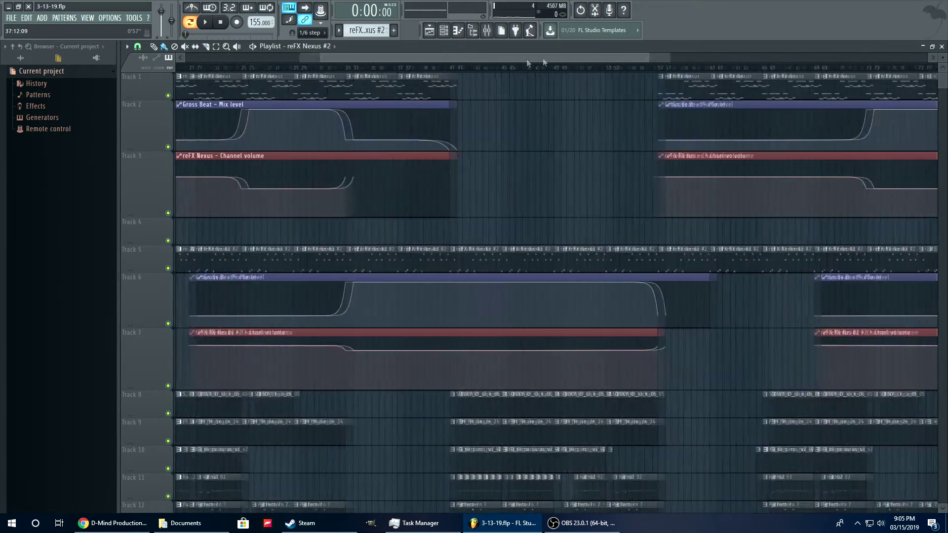
pyautogui.hscroll(-10, 324, 52)
pyautogui.scroll(-3, 369, 70)
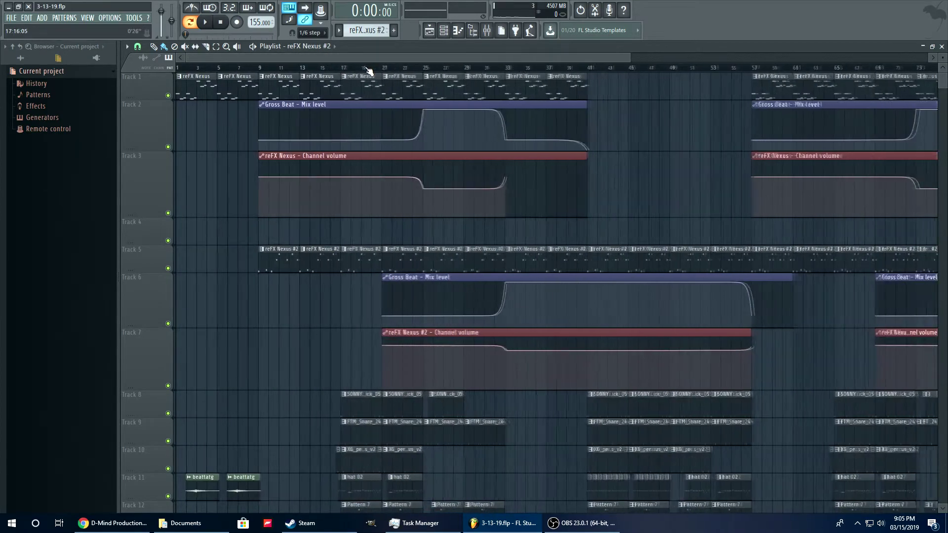
pyautogui.scroll(3, 369, 70)
# Set the song position to bar 9 in the playlist and start playback in song mode.
pyautogui.click(208, 69)
pyautogui.click(211, 70)
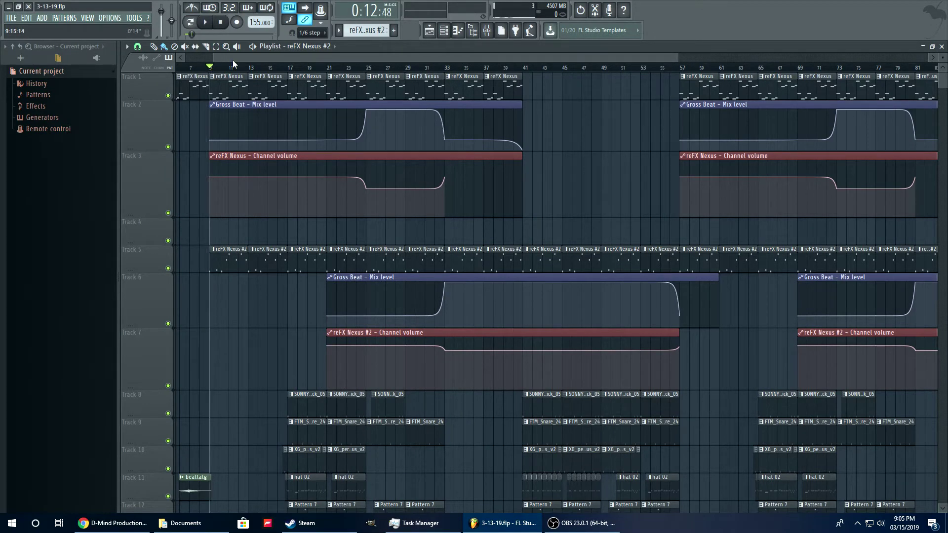
pyautogui.press('space')
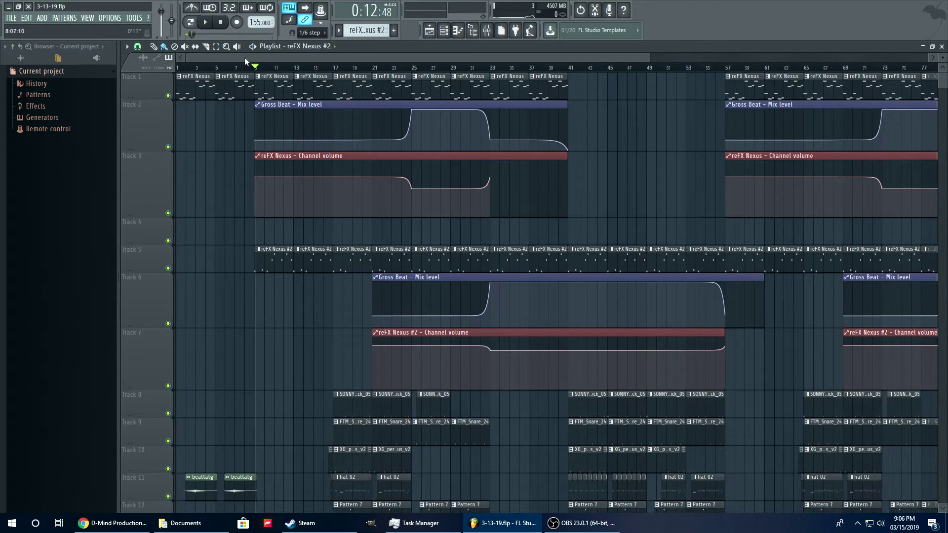
pyautogui.click(222, 22)
pyautogui.press('space')
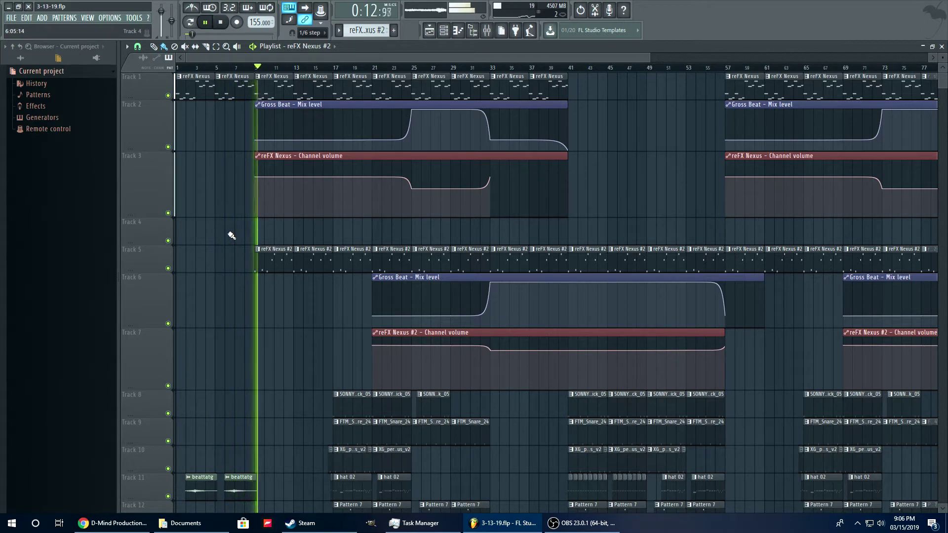
# Examine the reFX Nexus #2 notes in the piano roll during playback, return to the playlist's lower tracks, and pause.
pyautogui.doubleClick(262, 260)
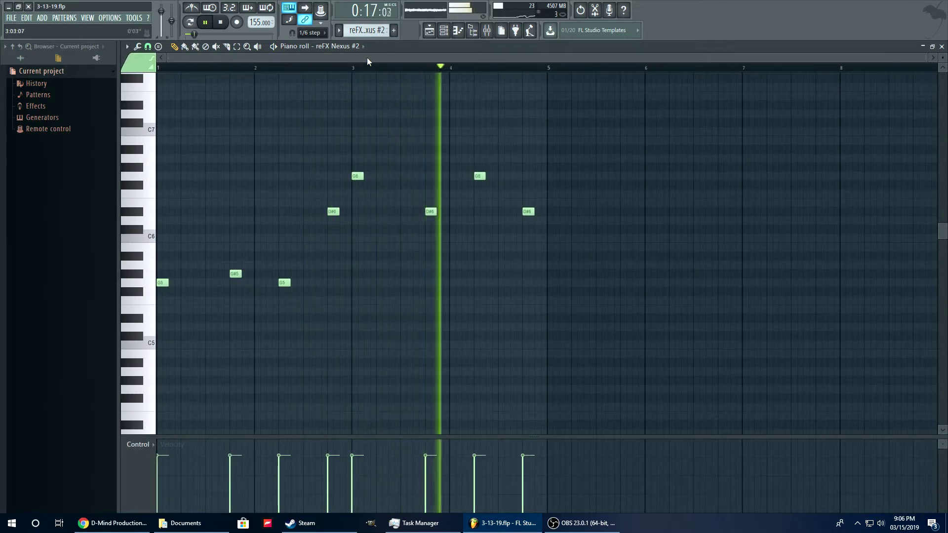
pyautogui.press('F5')
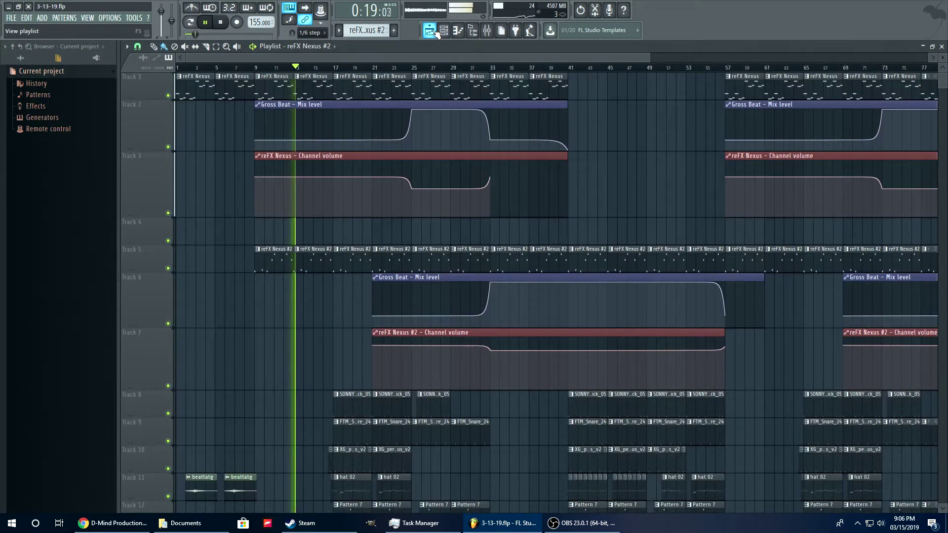
pyautogui.scroll(-4, 370, 170)
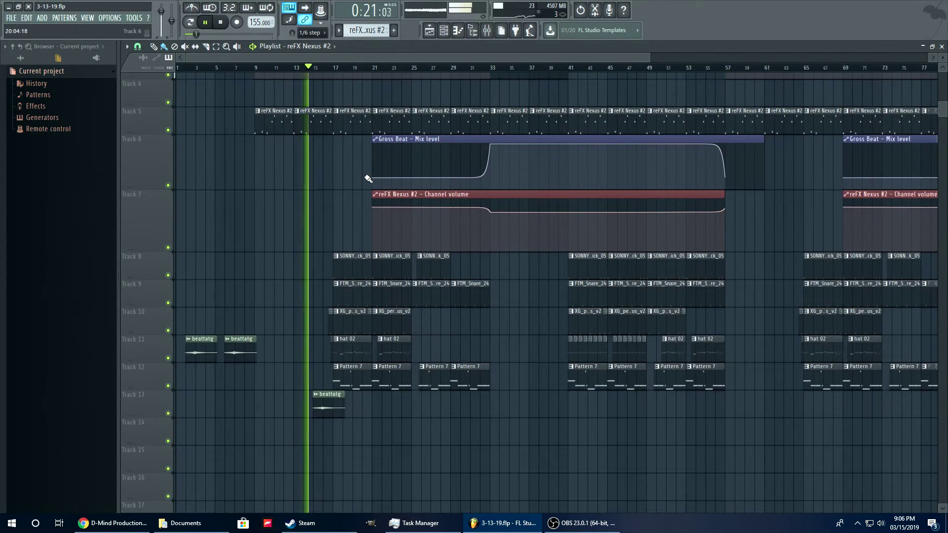
pyautogui.scroll(2, 371, 158)
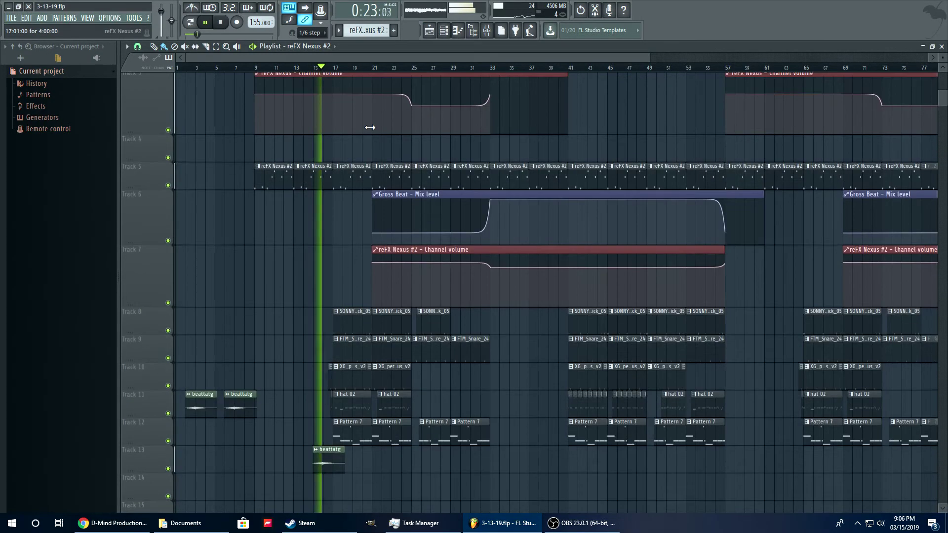
pyautogui.click(210, 21)
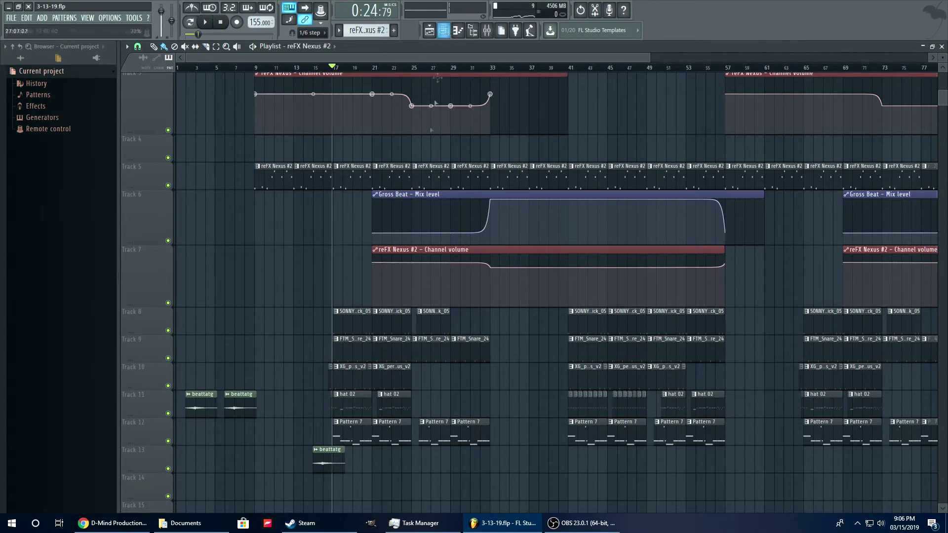
# Select bars 17 to 25 in the playlist, play that section with the melodies and drums together, and pause.
pyautogui.scroll(3, 211, 254)
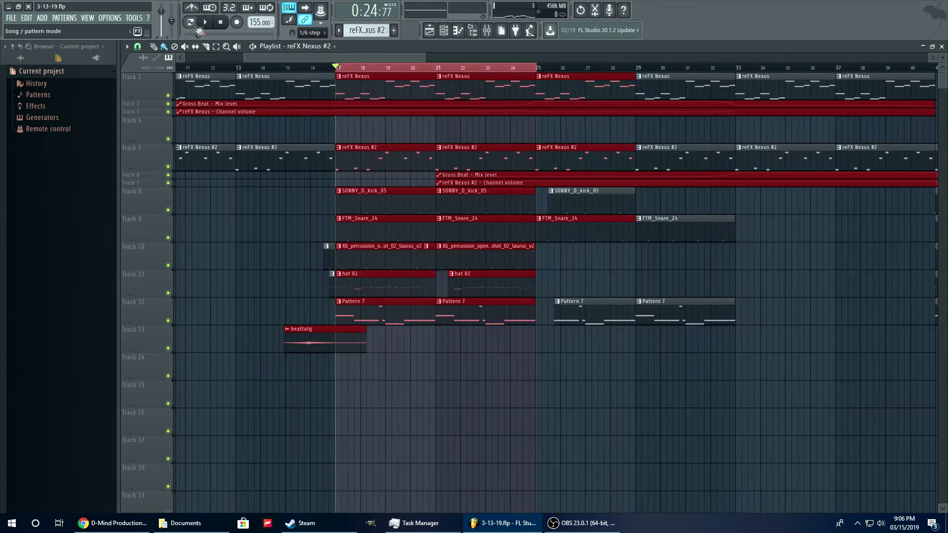
pyautogui.click(206, 23)
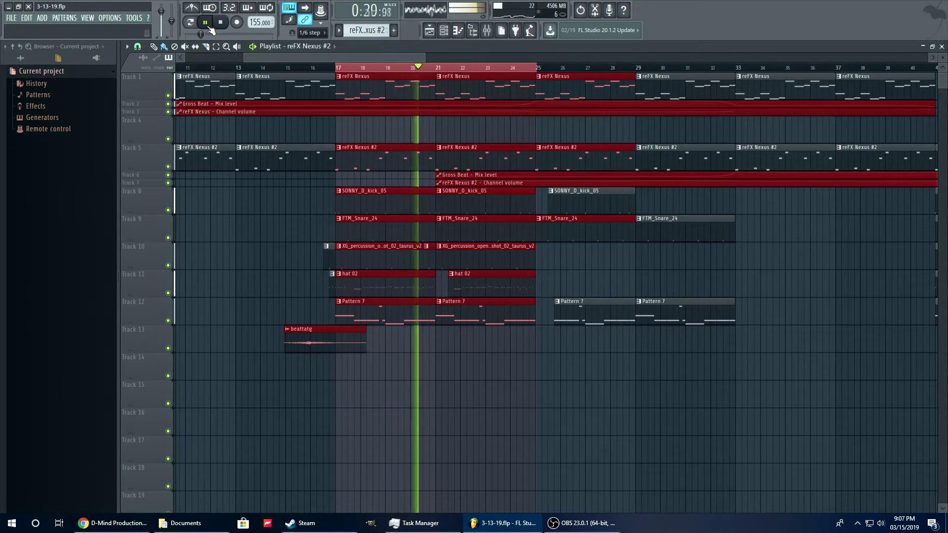
pyautogui.click(205, 22)
# Open the SONNY_D_kick_05 pattern at bar 17 in the piano roll and play it in pattern mode.
pyautogui.moveTo(379, 57); pyautogui.dragTo(357, 52)
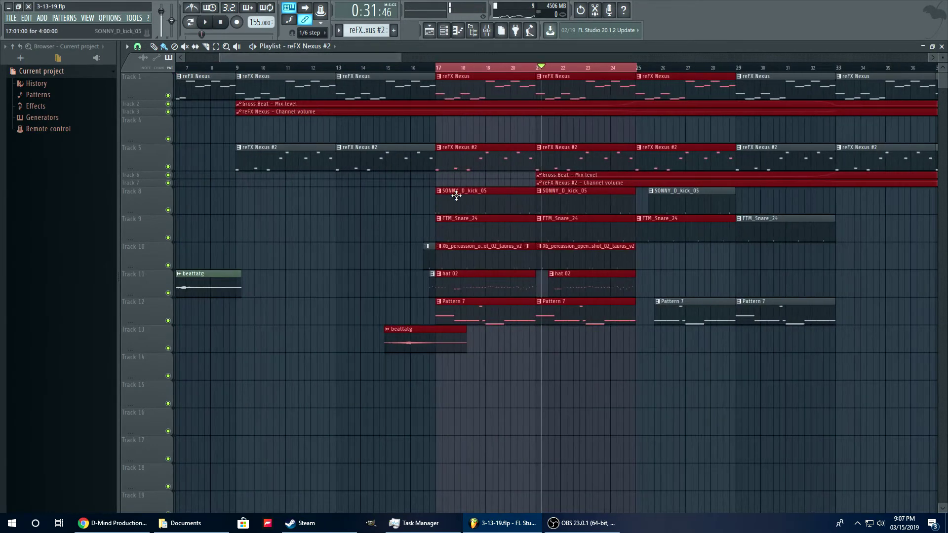
pyautogui.doubleClick(456, 196)
pyautogui.click(205, 22)
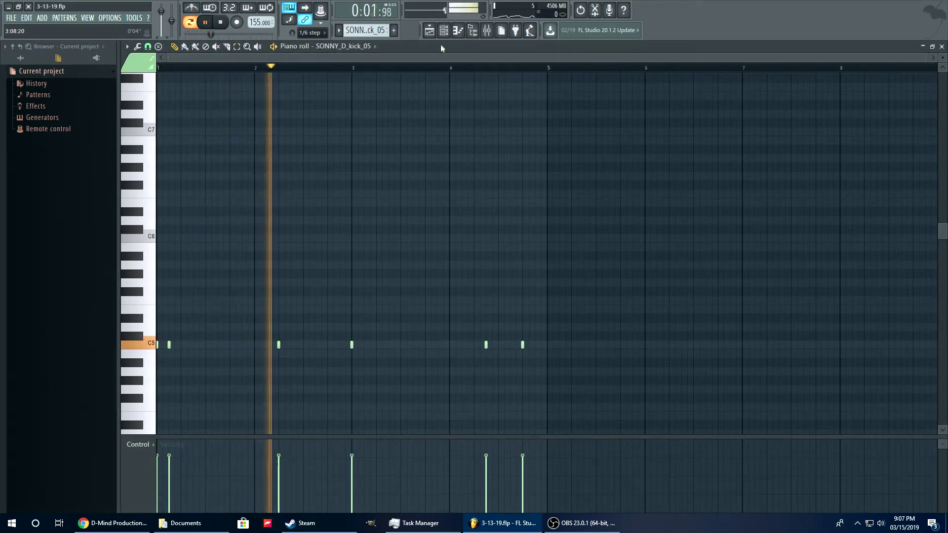
# Open the SONNY_D_kick_05 channel's sampler settings from the channel rack, restart the kick pattern, and pause playback.
pyautogui.press('F6')
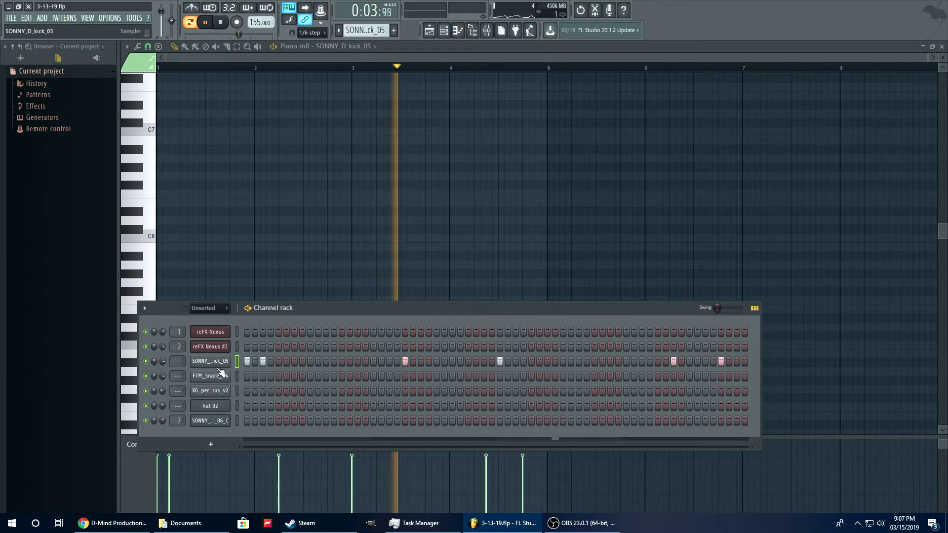
pyautogui.click(208, 361)
pyautogui.click(207, 24)
pyautogui.click(207, 24)
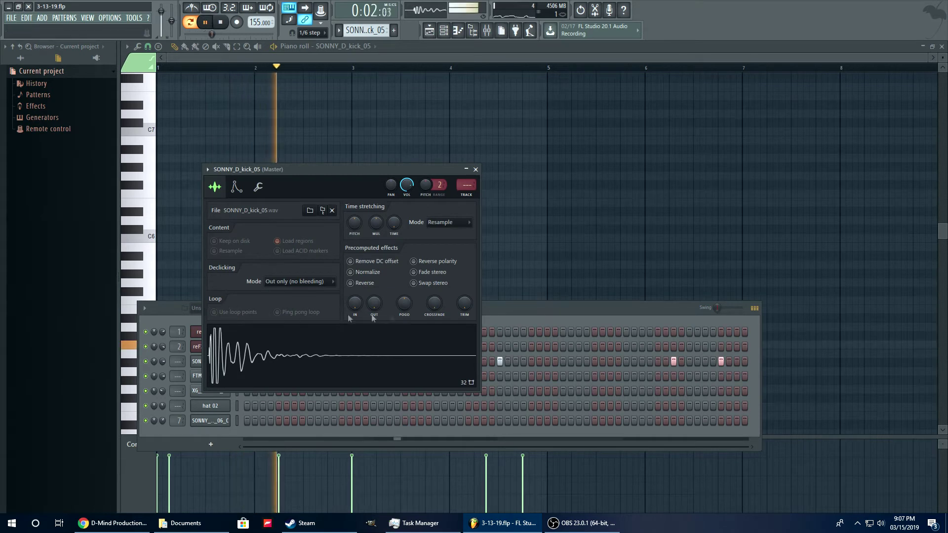
pyautogui.click(543, 313)
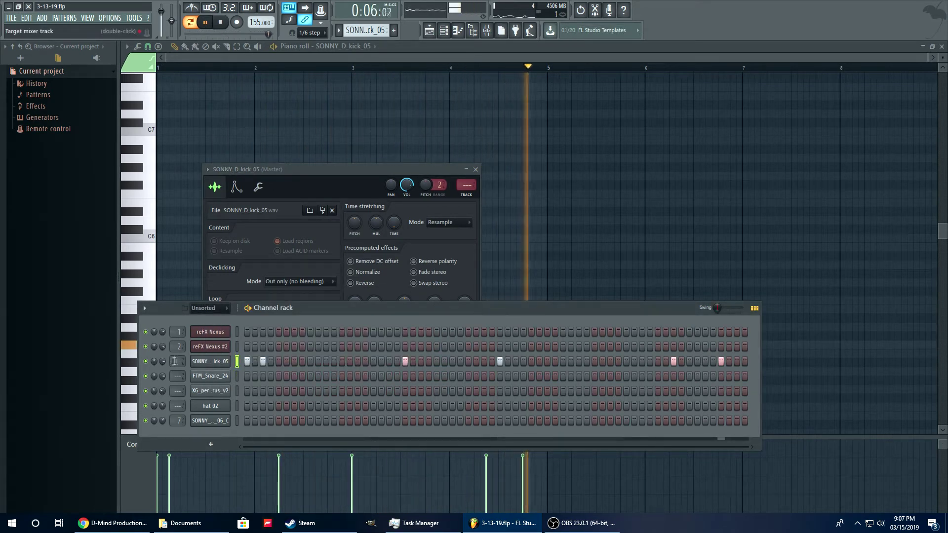
pyautogui.click(206, 23)
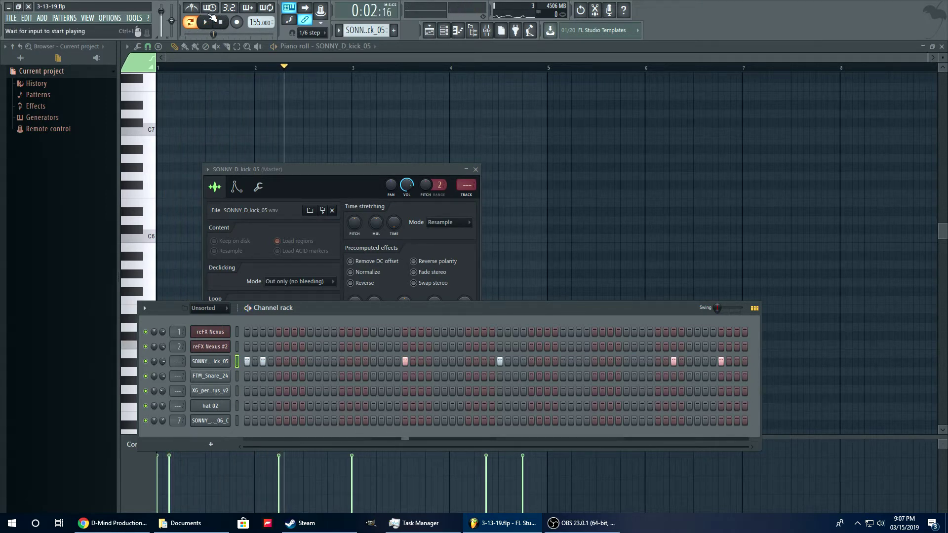
# Open the FTM_Snare_24 pattern at bar 17 in the piano roll, play it, and return to the playlist with the channel rack shown.
pyautogui.press('F5')
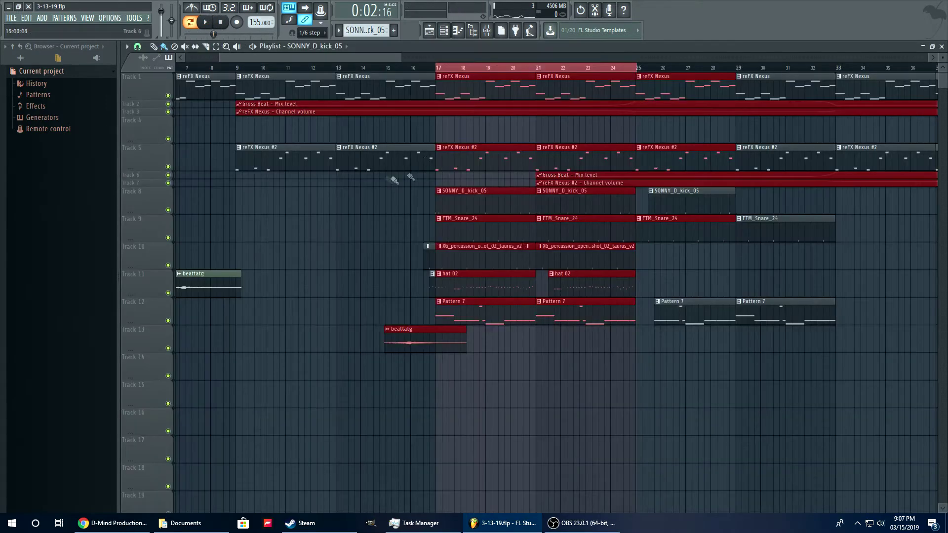
pyautogui.doubleClick(456, 241)
pyautogui.click(204, 23)
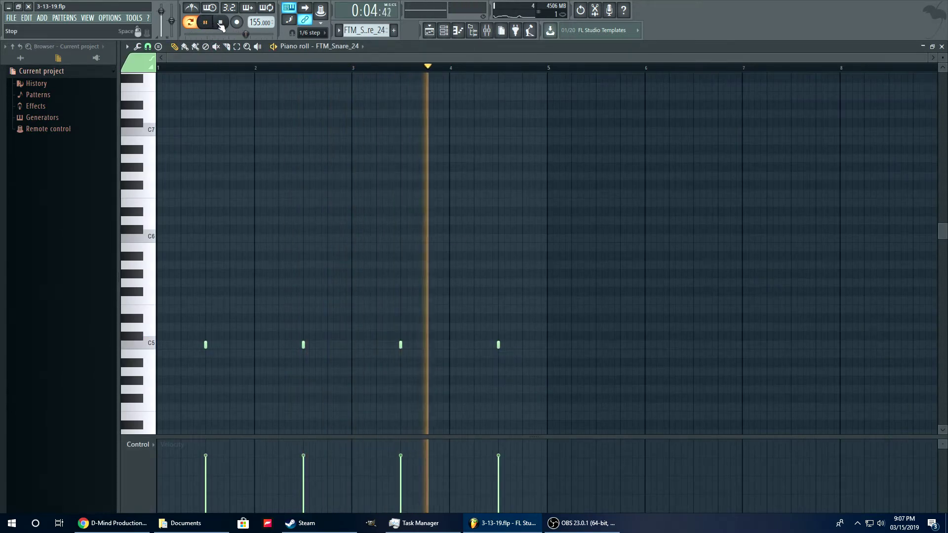
pyautogui.click(428, 30)
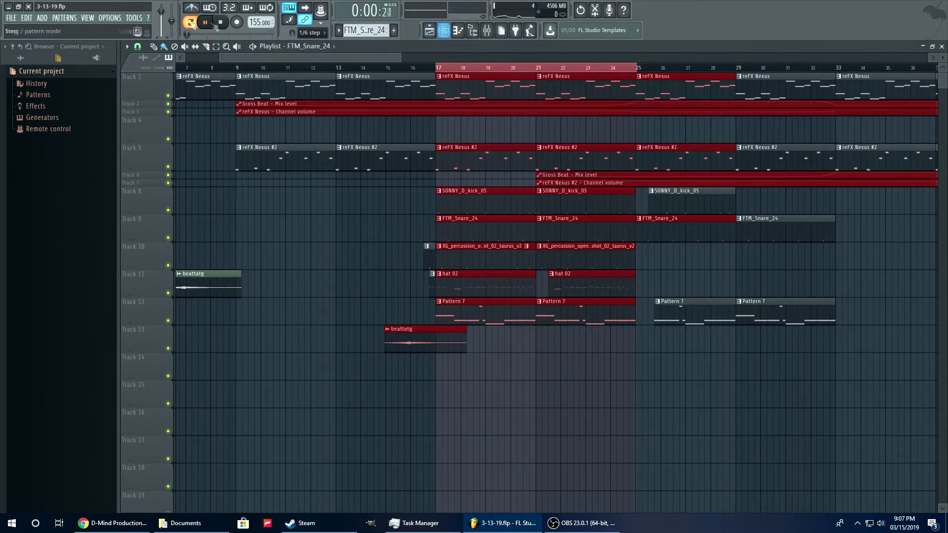
pyautogui.click(446, 31)
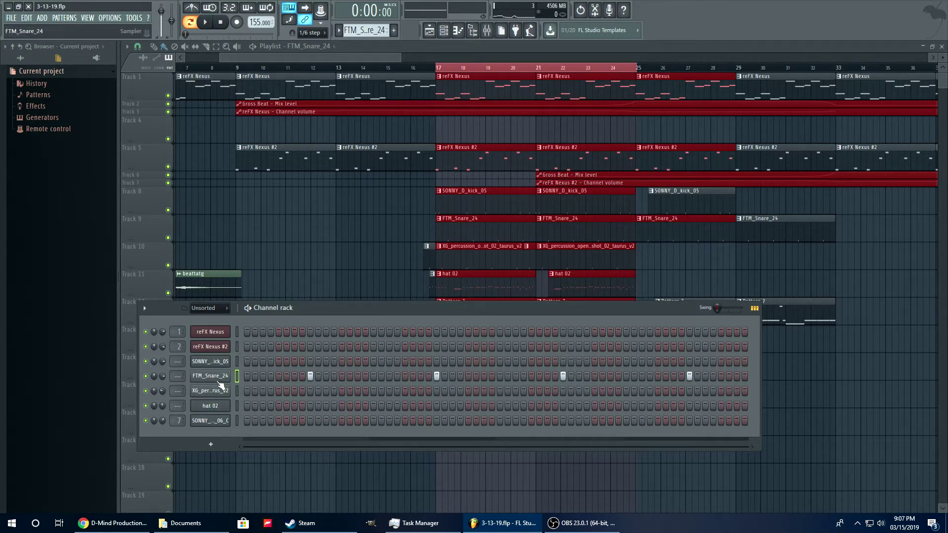
# Open the XG_percussion open hi-hat pattern at bar 17 in the piano roll, play it alone, stop, and return to the playlist.
pyautogui.doubleClick(460, 260)
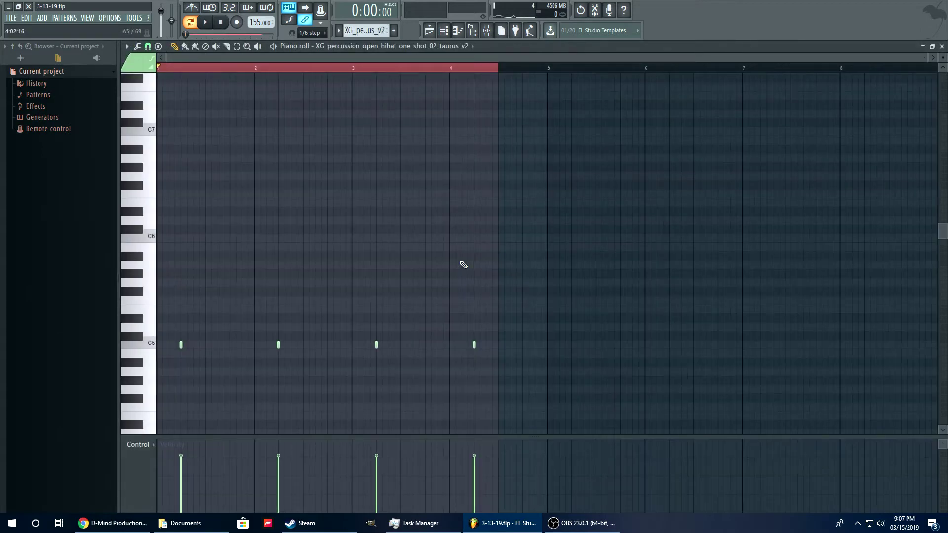
pyautogui.click(207, 22)
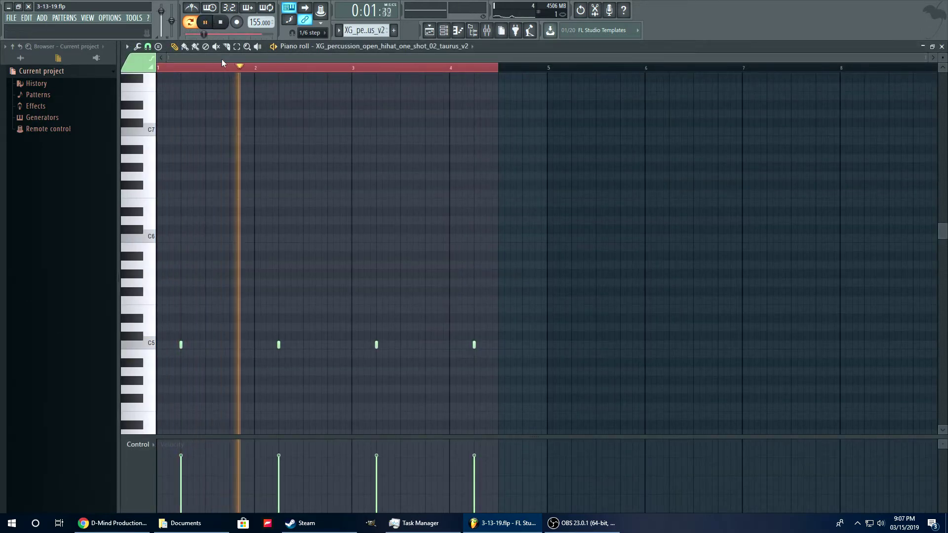
pyautogui.click(223, 25)
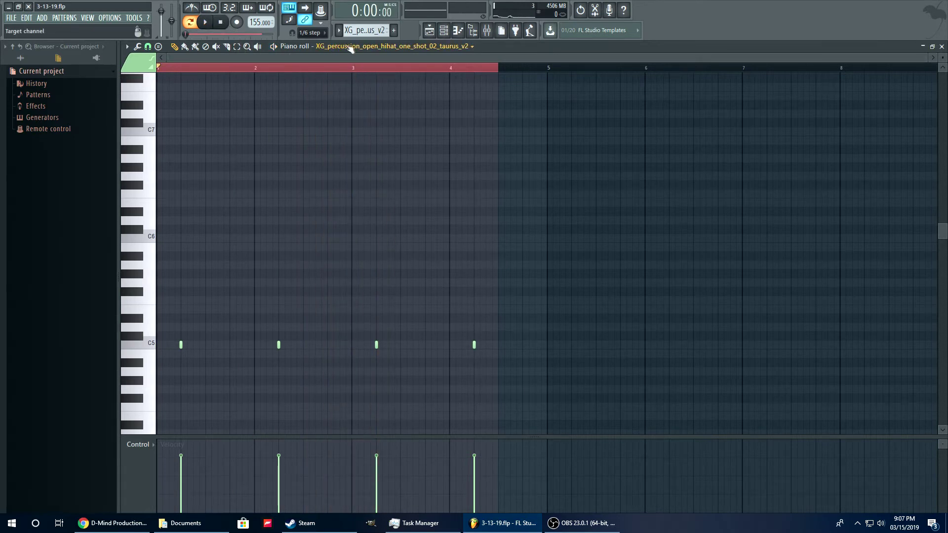
pyautogui.click(443, 33)
pyautogui.click(434, 31)
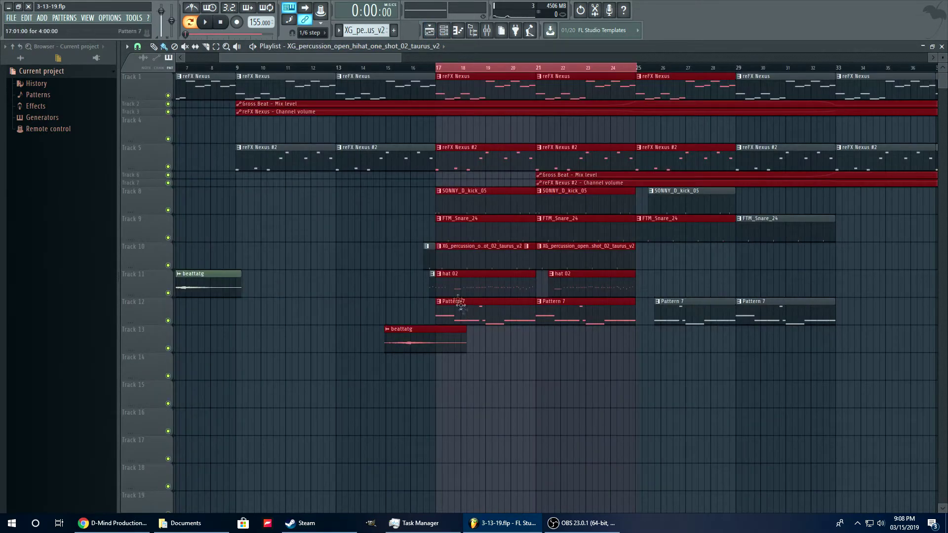
# Bring up the hat 02 pattern's steps in the channel rack and locate its sample in the lo-fi drum kit's hats folder.
pyautogui.doubleClick(449, 285)
pyautogui.press('F7')
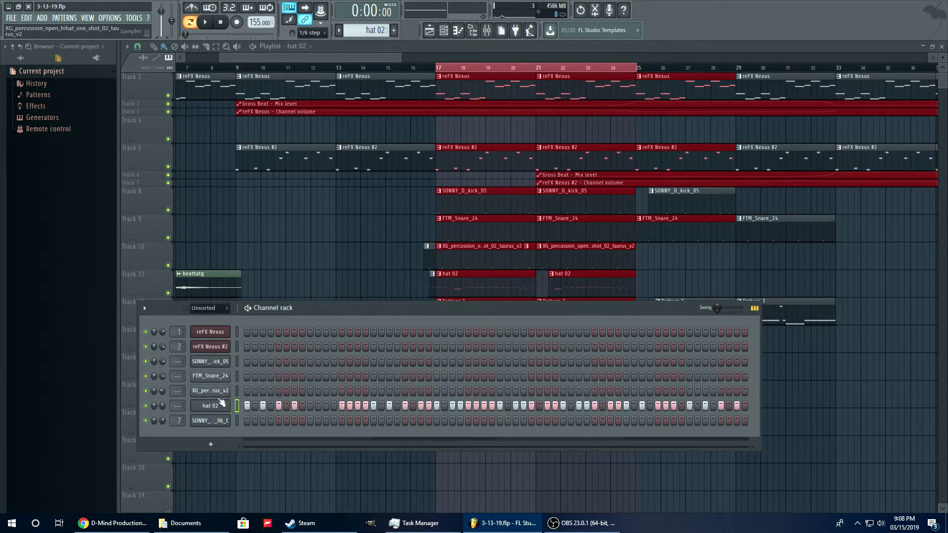
pyautogui.click(22, 46)
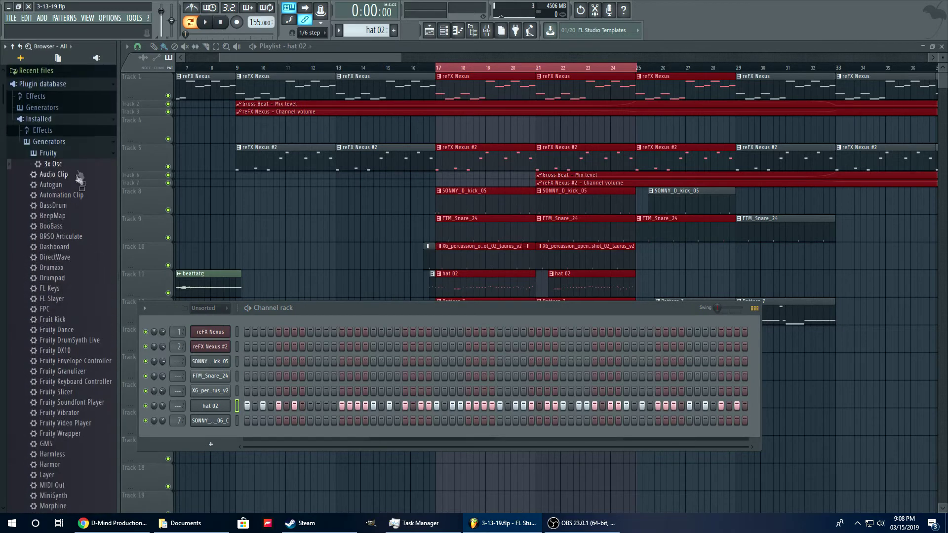
pyautogui.click(83, 172)
pyautogui.click(54, 478)
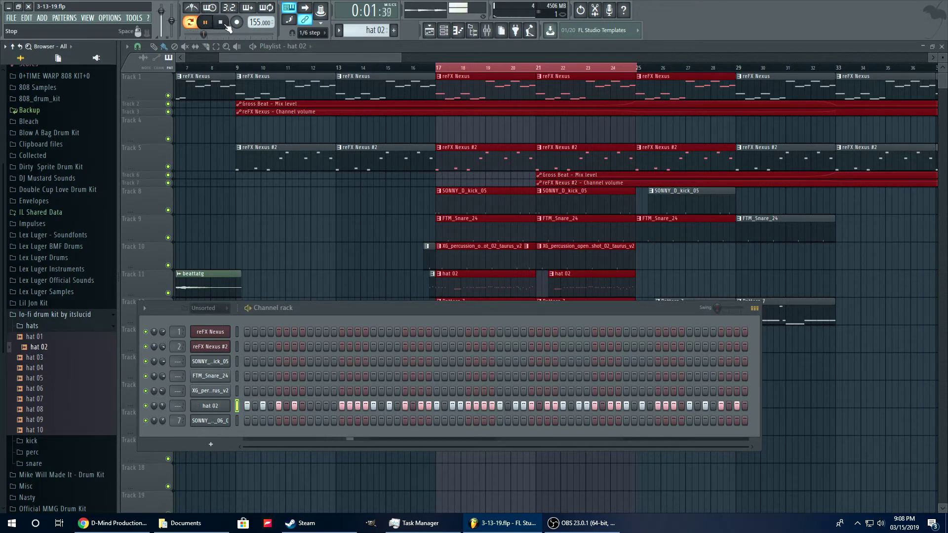
# Open the hat 02 channel in the piano roll during playback, stop, and return to the playlist.
pyautogui.rightClick(238, 405)
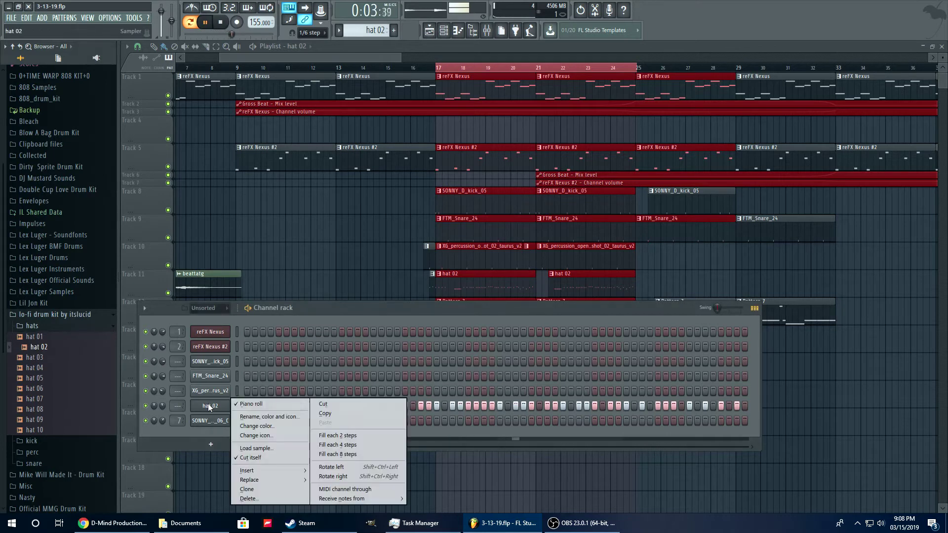
pyautogui.rightClick(250, 405)
pyautogui.click(251, 404)
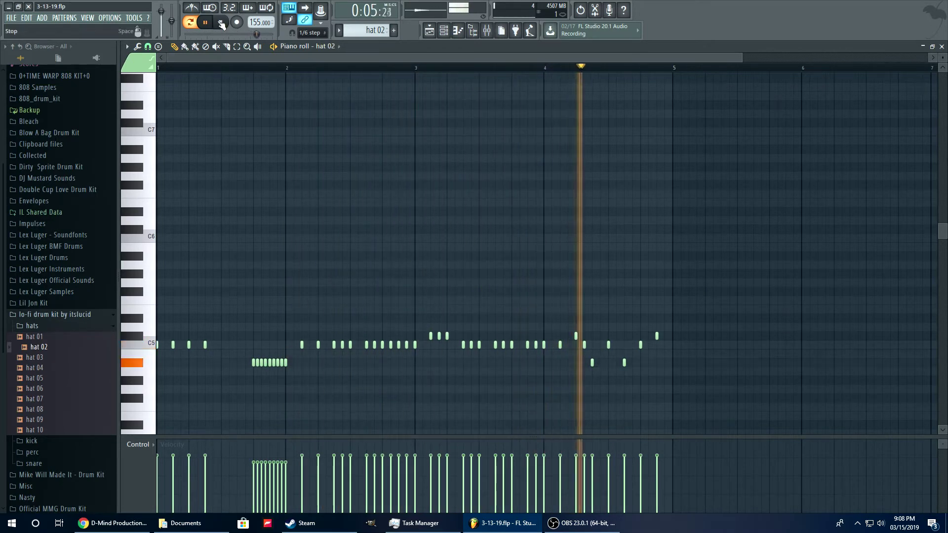
pyautogui.press('space')
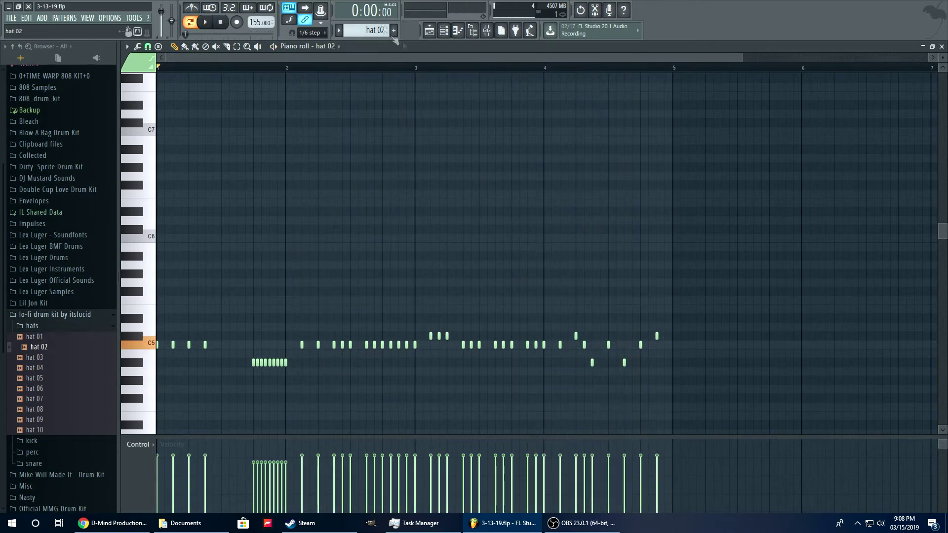
pyautogui.click(445, 31)
pyautogui.click(436, 35)
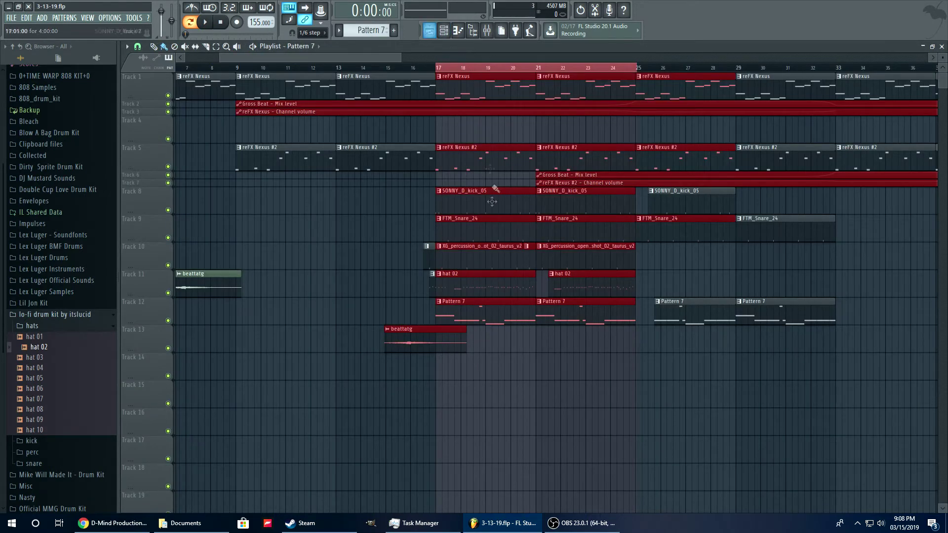
# Open Pattern 7 from bar 17, inspect the SONNY_D_808_06_C channel's settings, and bring its notes up in the piano roll.
pyautogui.doubleClick(469, 309)
pyautogui.click(447, 32)
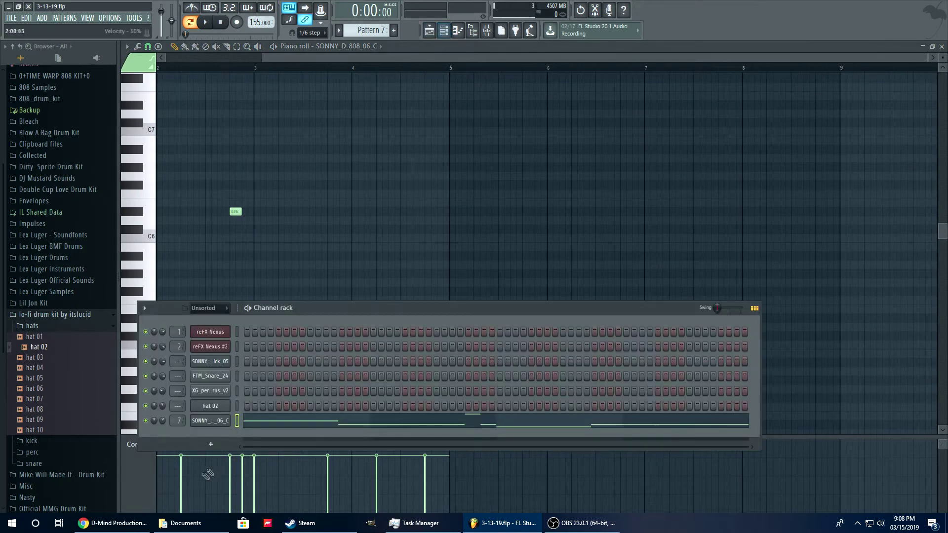
pyautogui.click(211, 420)
pyautogui.moveTo(202, 131); pyautogui.dragTo(321, 243)
pyautogui.click(615, 420)
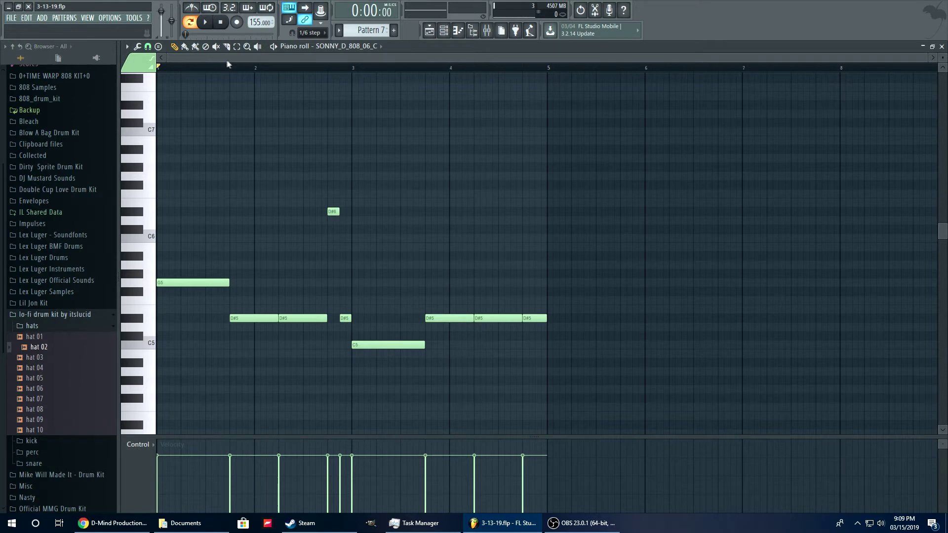
# Fit the SONNY_D_808_06_C notes in the piano roll view, play the 808 pattern alone, and stop.
pyautogui.scroll(3, 254, 78)
pyautogui.scroll(-3, 264, 91)
pyautogui.scroll(2, 264, 91)
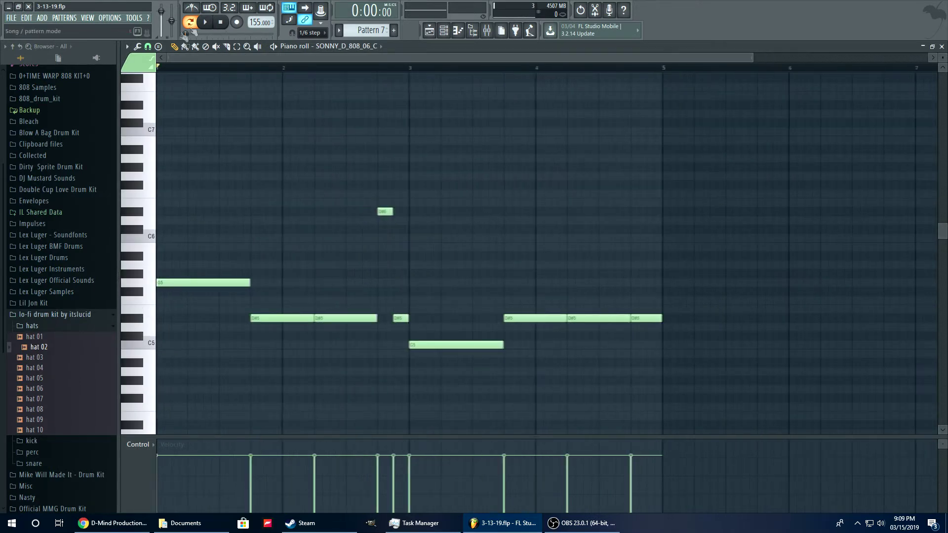
pyautogui.click(206, 22)
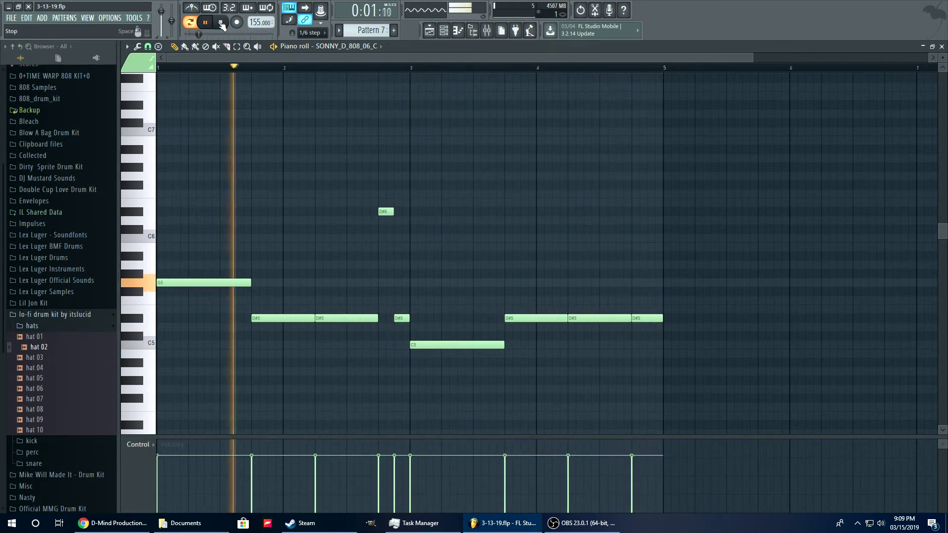
pyautogui.click(220, 23)
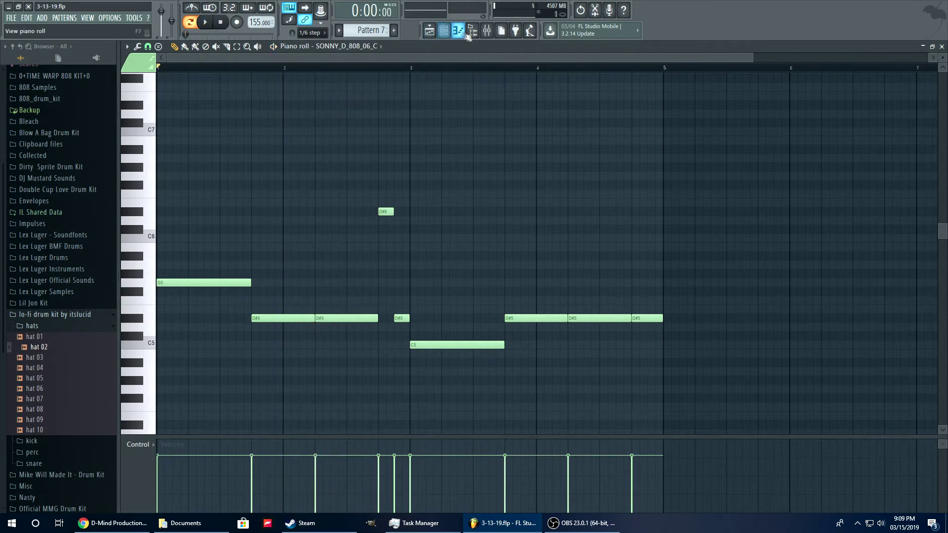
# Show the 808's mixer channel, Insert 7, and open its Fruity Blood Overdrive settings.
pyautogui.click(470, 35)
pyautogui.press('F6')
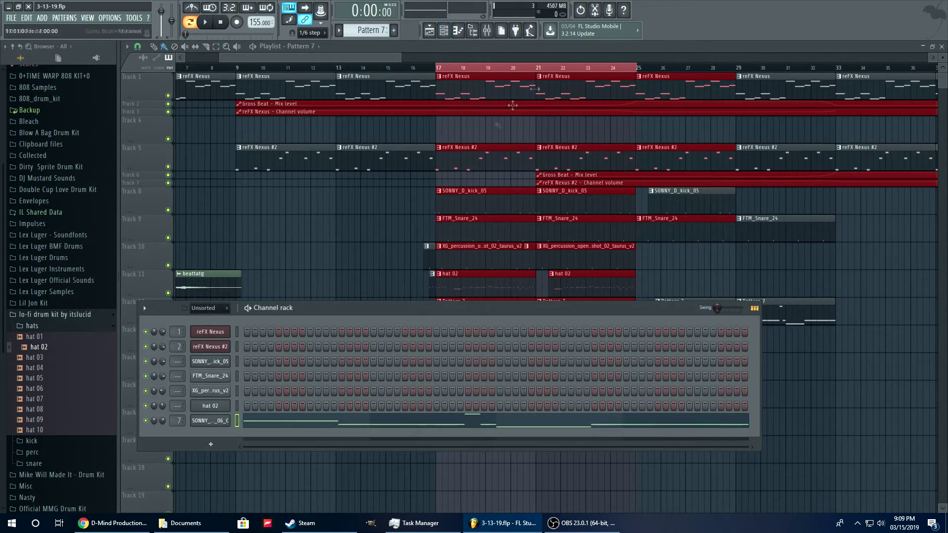
pyautogui.press('F9')
pyautogui.click(902, 96)
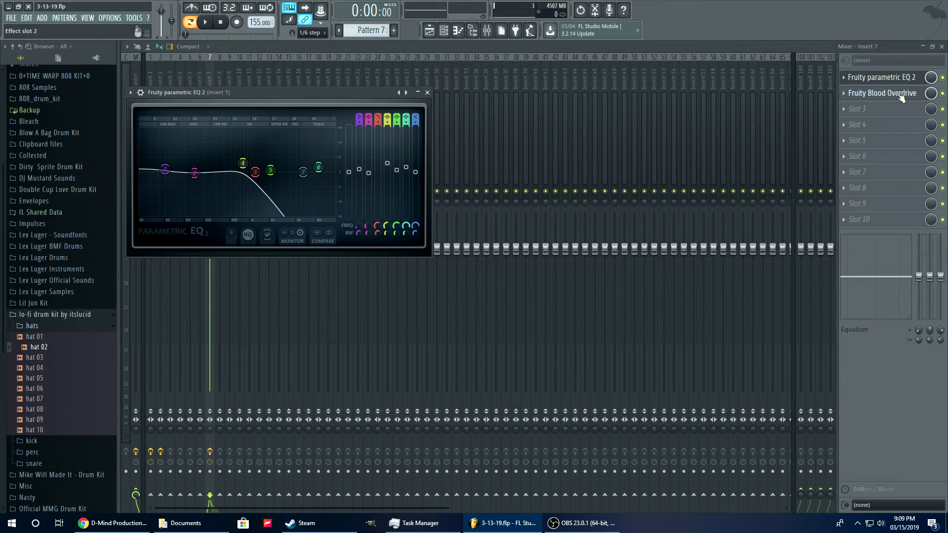
pyautogui.moveTo(356, 224); pyautogui.dragTo(372, 198)
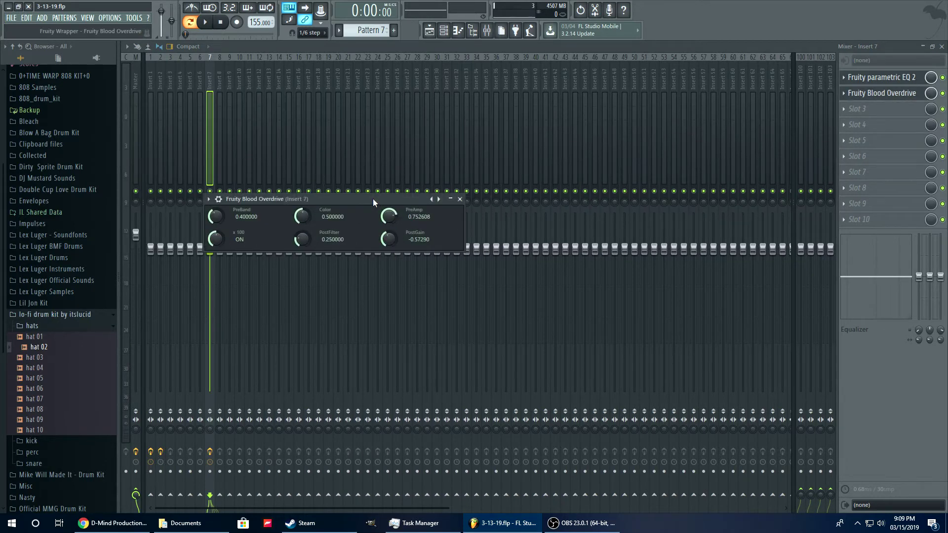
# Bypass Fruity Blood Overdrive on Insert 7, play the 808 pattern to hear the difference, and stop.
pyautogui.click(942, 93)
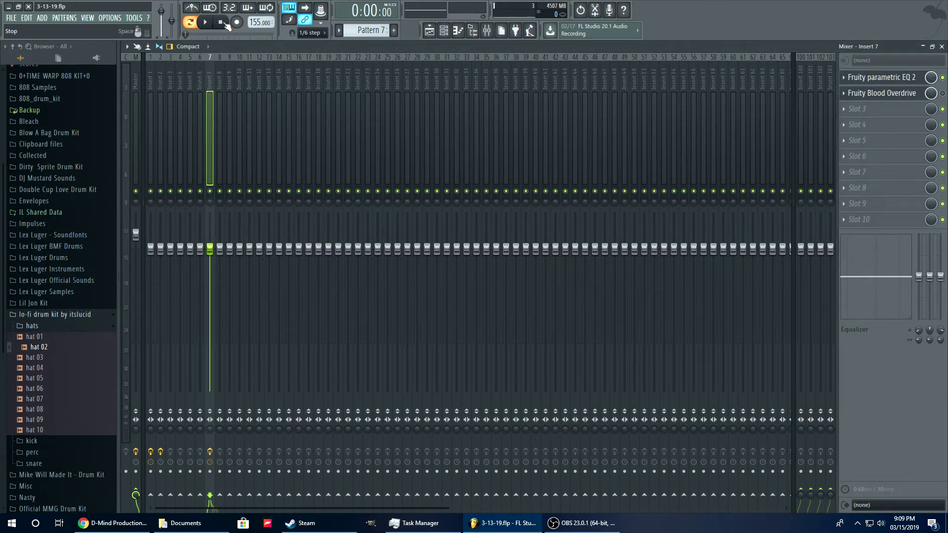
pyautogui.click(206, 22)
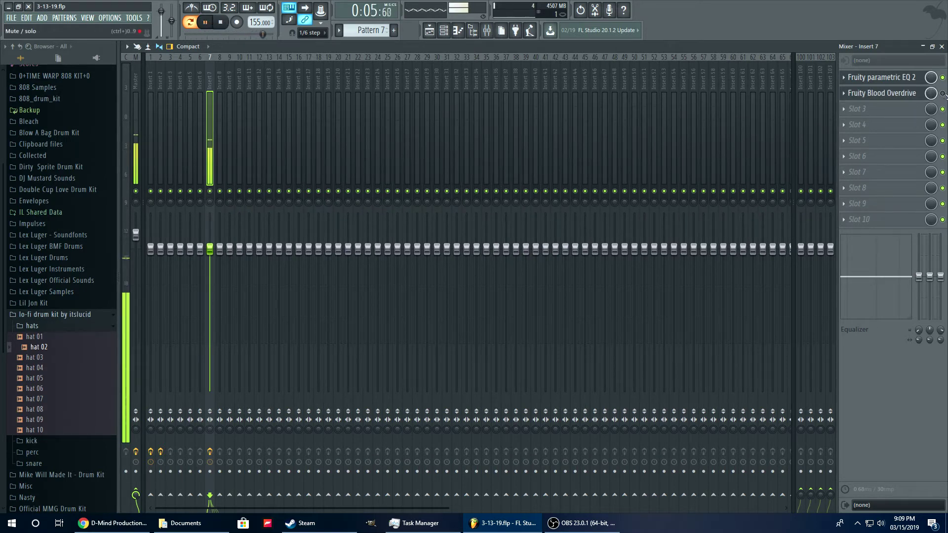
pyautogui.click(219, 22)
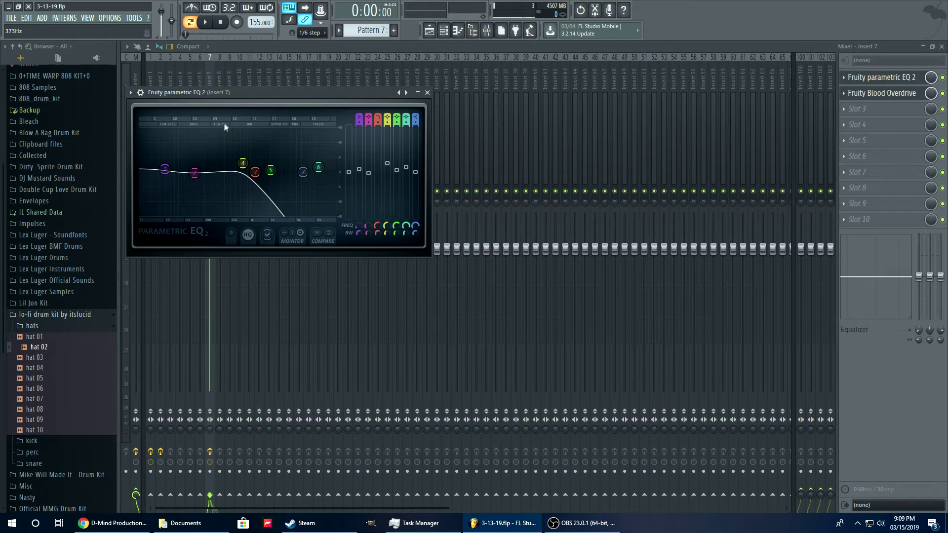
# Inspect the Fruity parametric EQ 2 curve on Insert 7 and play the 808 pattern through it.
pyautogui.moveTo(230, 102); pyautogui.dragTo(324, 151)
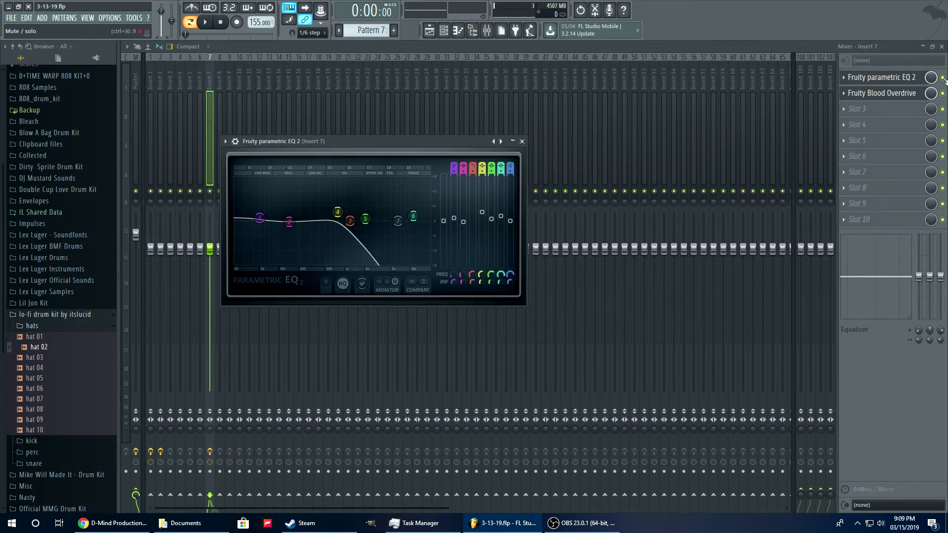
pyautogui.press('Escape')
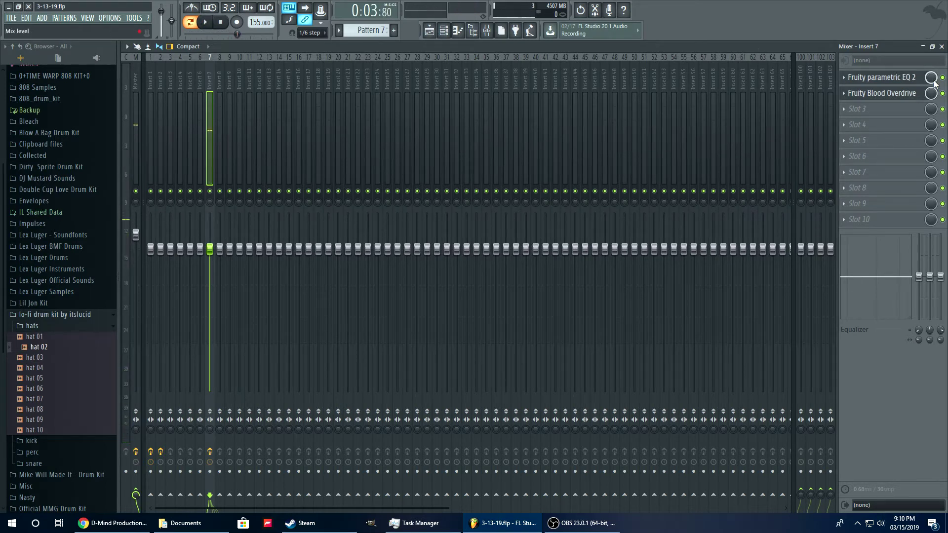
pyautogui.click(907, 81)
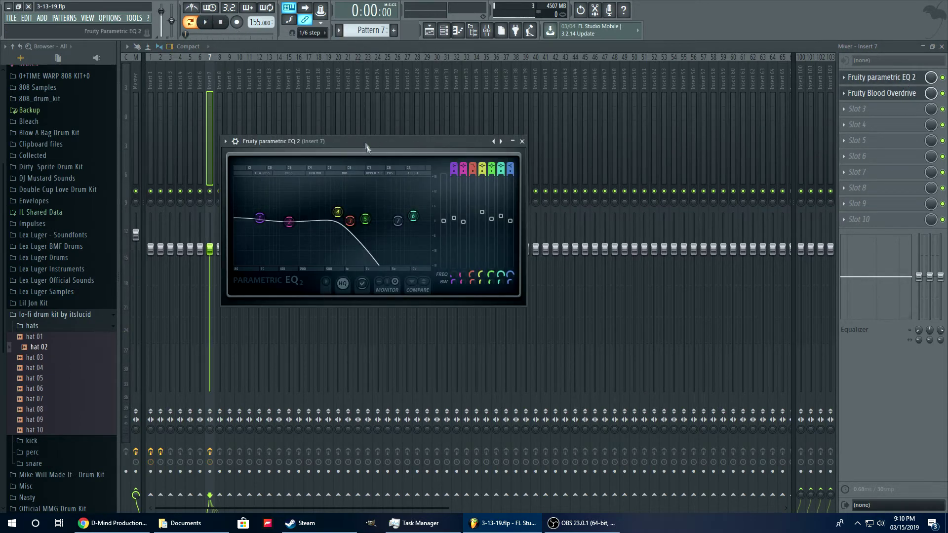
pyautogui.click(205, 22)
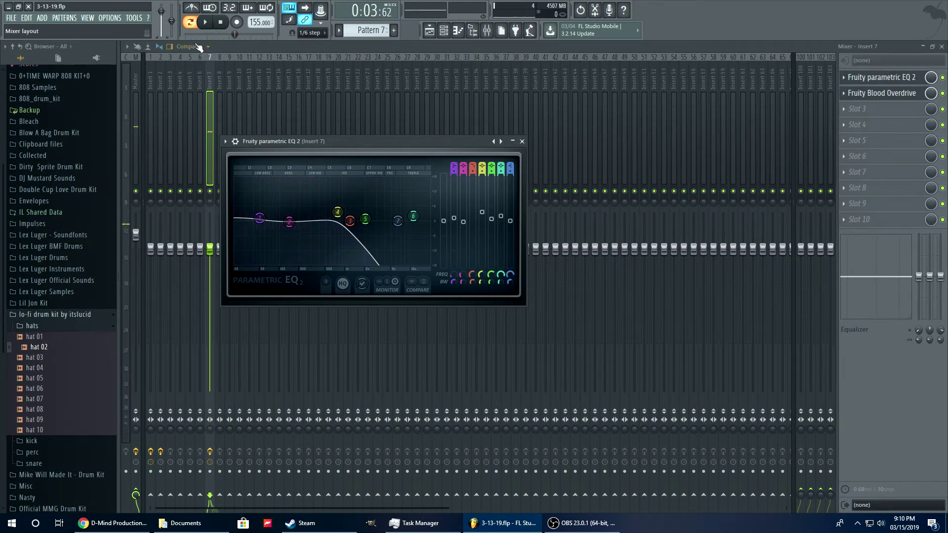
# Enlarge playlist tracks 2, 3, 6 and 7 to reveal the Gross Beat mix level and Nexus channel volume automation curves.
pyautogui.click(436, 33)
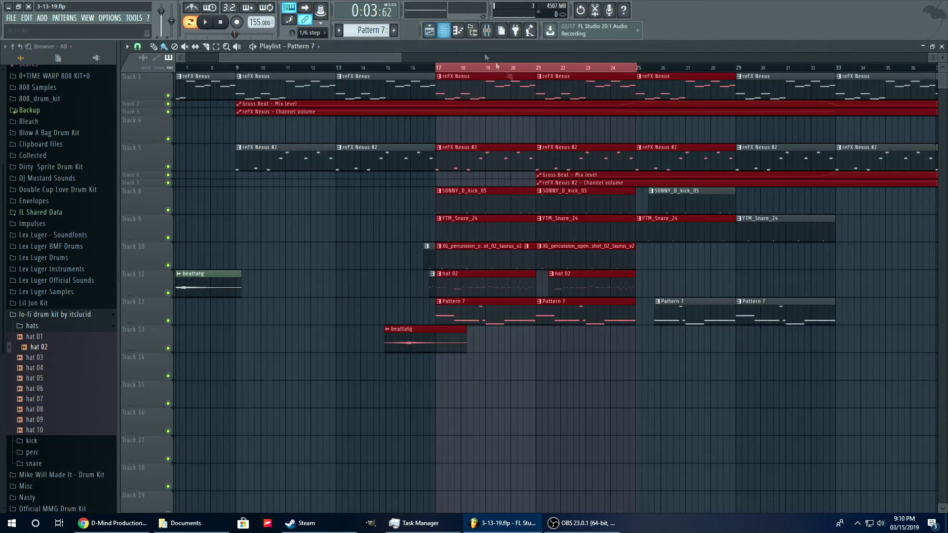
pyautogui.scroll(-3, 517, 60)
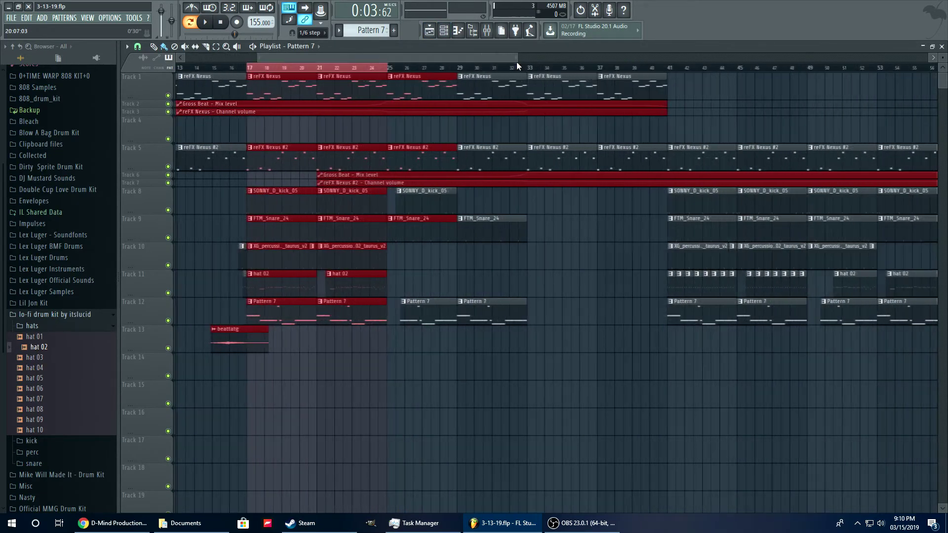
pyautogui.moveTo(142, 108); pyautogui.dragTo(140, 176)
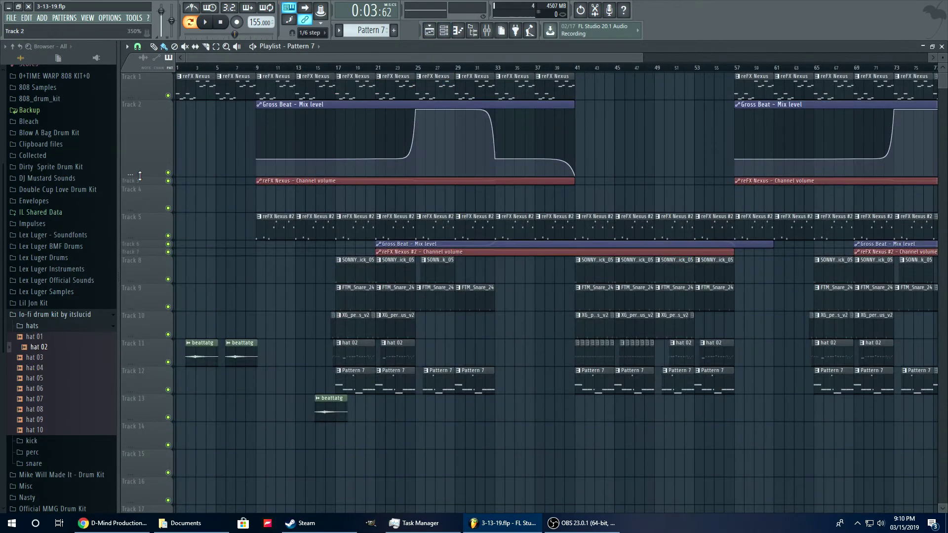
pyautogui.moveTo(144, 185); pyautogui.dragTo(144, 234)
pyautogui.moveTo(153, 296); pyautogui.dragTo(148, 385)
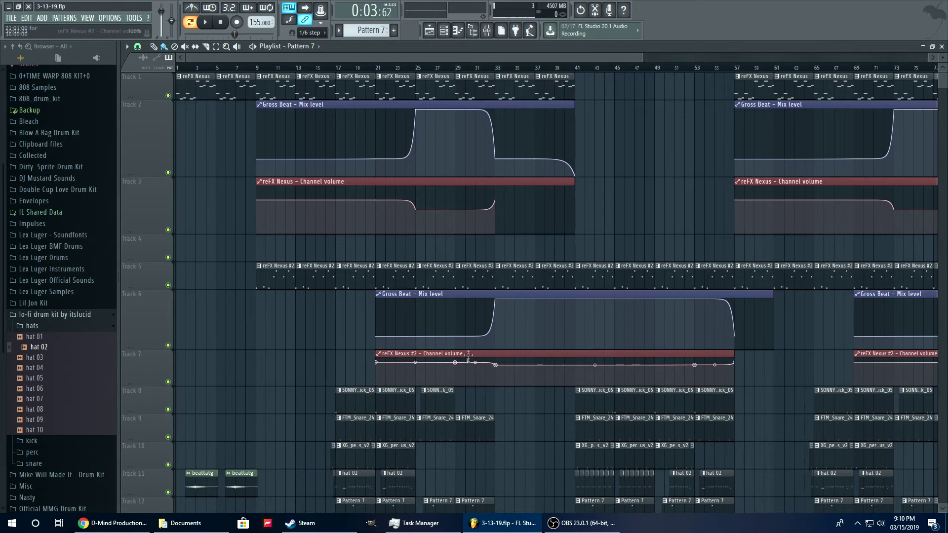
pyautogui.moveTo(373, 56)
pyautogui.mouseDown()
pyautogui.moveTo(511, 64)
pyautogui.moveTo(377, 59)
pyautogui.mouseUp()
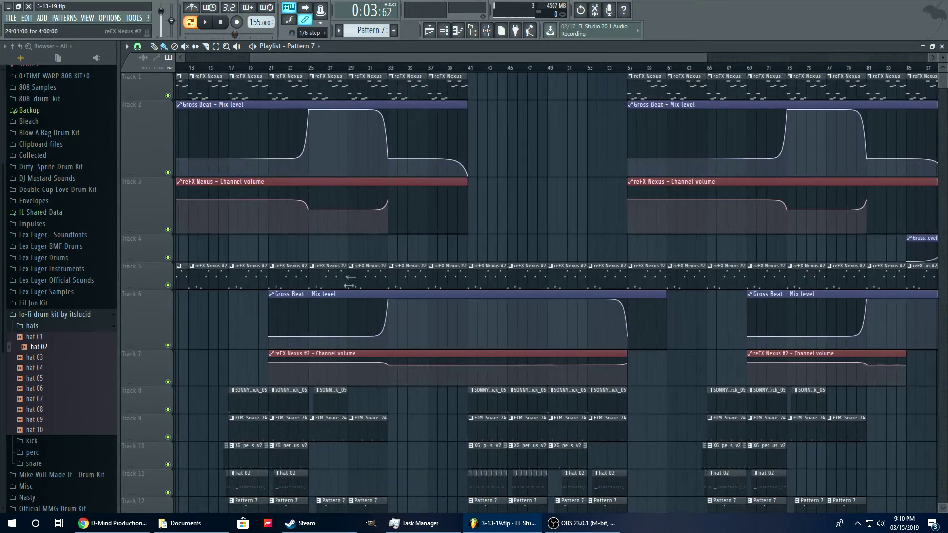
# Play the outro in the playlist from around bar 89 and stop.
pyautogui.moveTo(538, 56); pyautogui.dragTo(596, 59)
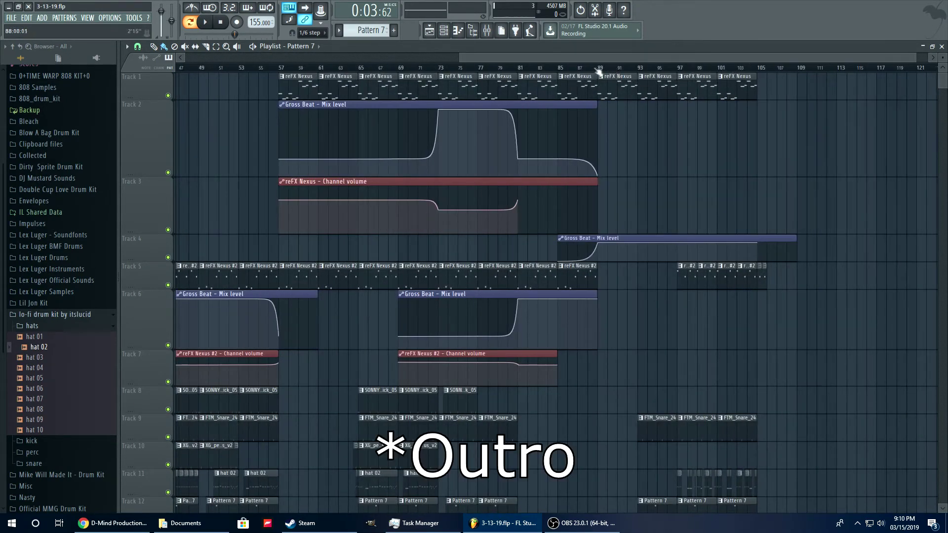
pyautogui.click(207, 23)
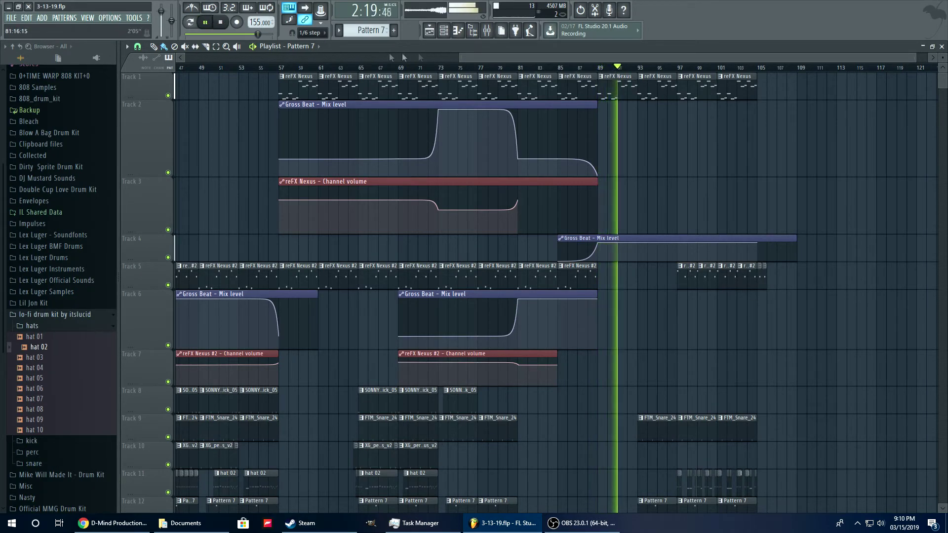
pyautogui.press('space')
# Look over the full arrangement, then play the lead-in across bar 41, where the first Nexus clips end, and stop.
pyautogui.scroll(-3, 268, 134)
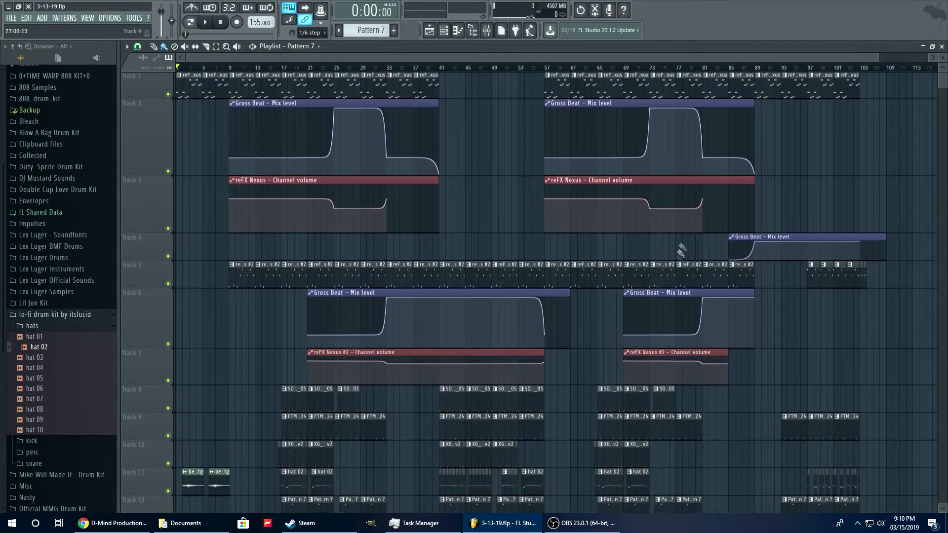
pyautogui.scroll(-3, 563, 395)
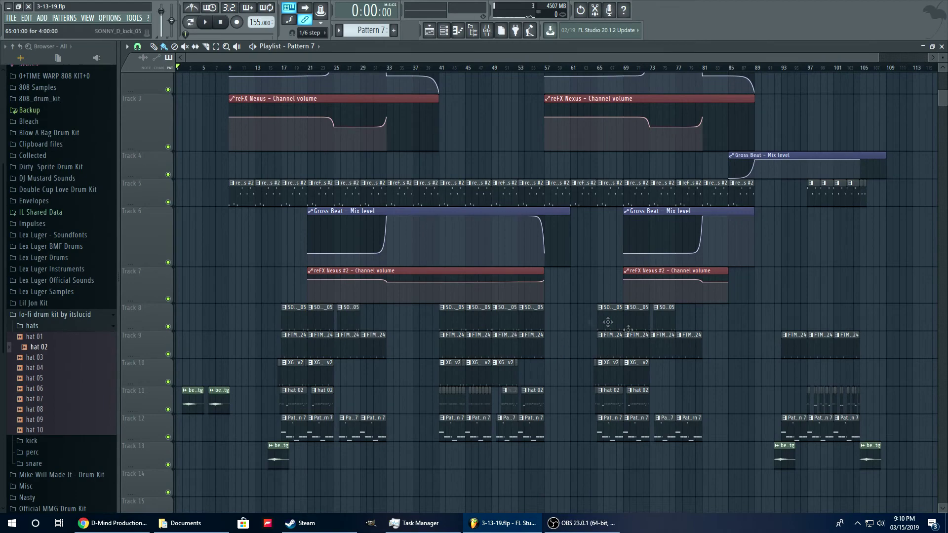
pyautogui.scroll(5, 464, 69)
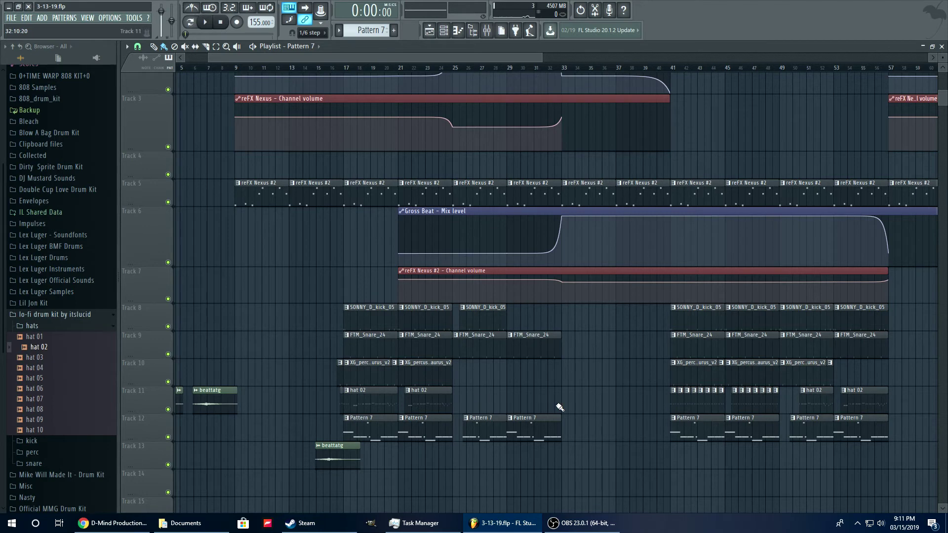
pyautogui.hscroll(5, 507, 65)
pyautogui.scroll(3, 420, 96)
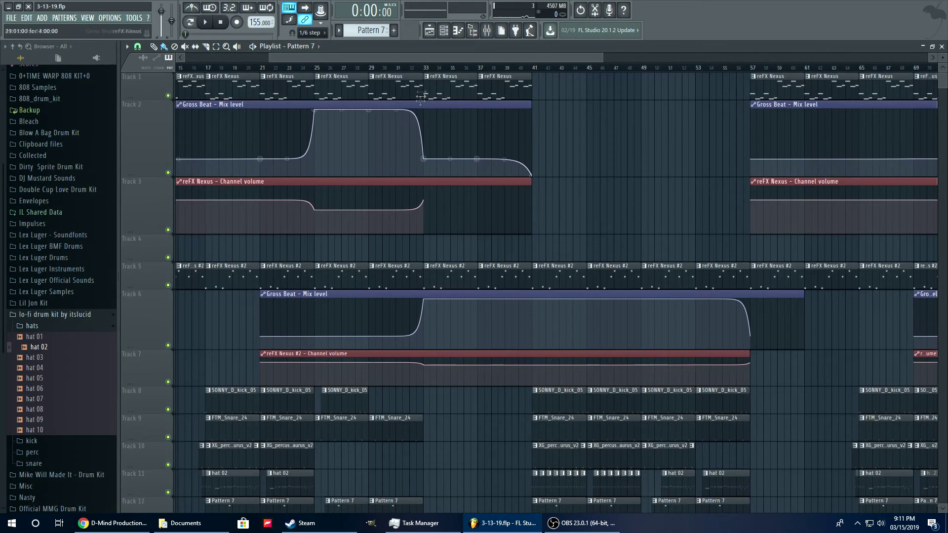
pyautogui.click(205, 23)
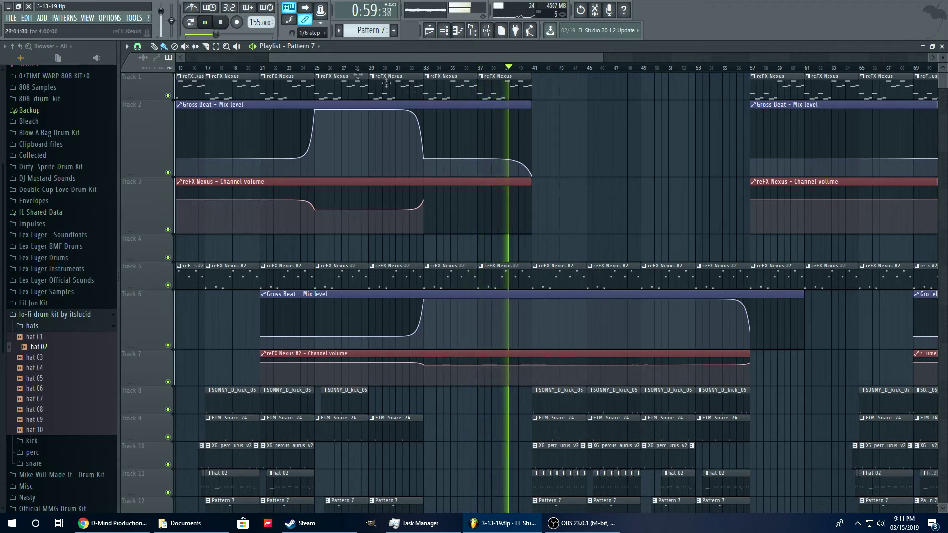
pyautogui.scroll(-3, 501, 126)
pyautogui.scroll(1, 561, 117)
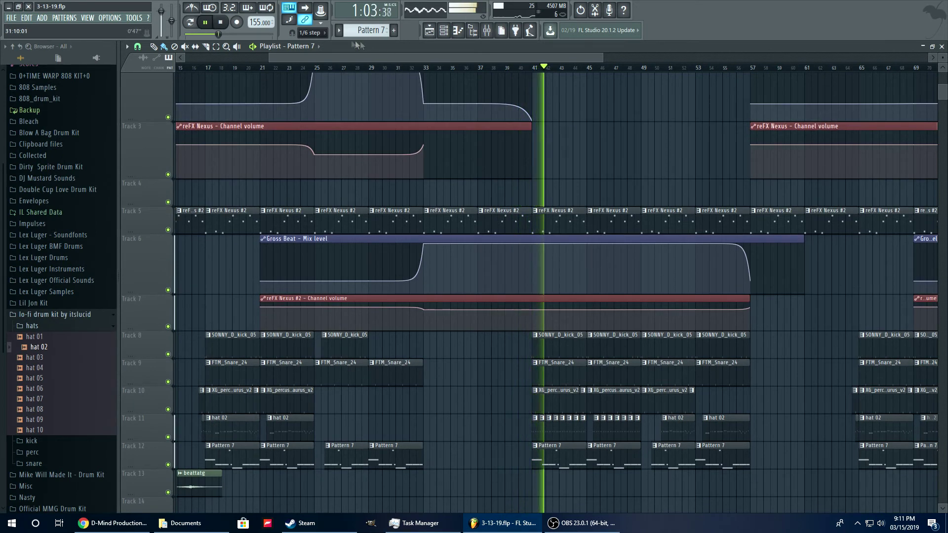
pyautogui.click(204, 23)
# Examine the clips between bars 41 and 57, placing the playhead at bar 41 and then at bar 49.
pyautogui.scroll(-4, 617, 227)
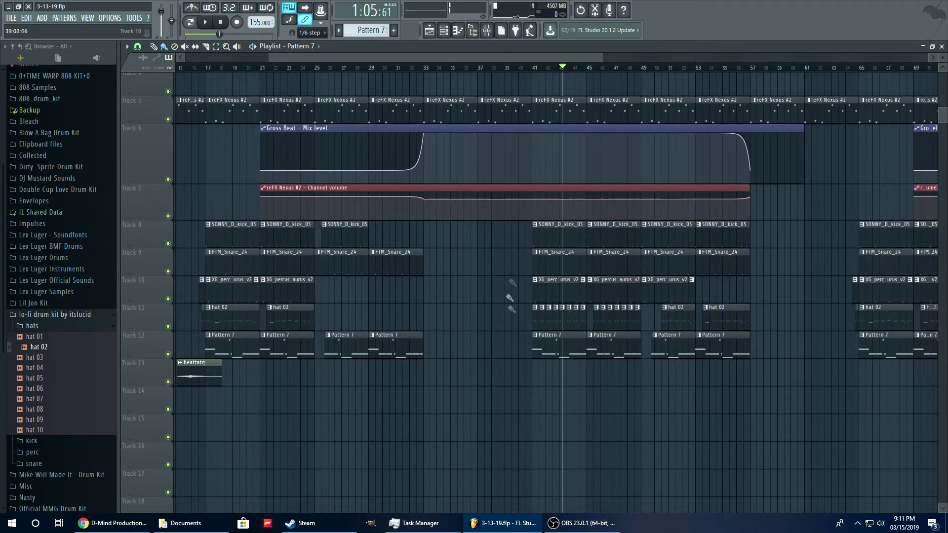
pyautogui.scroll(3, 520, 267)
pyautogui.scroll(3, 566, 218)
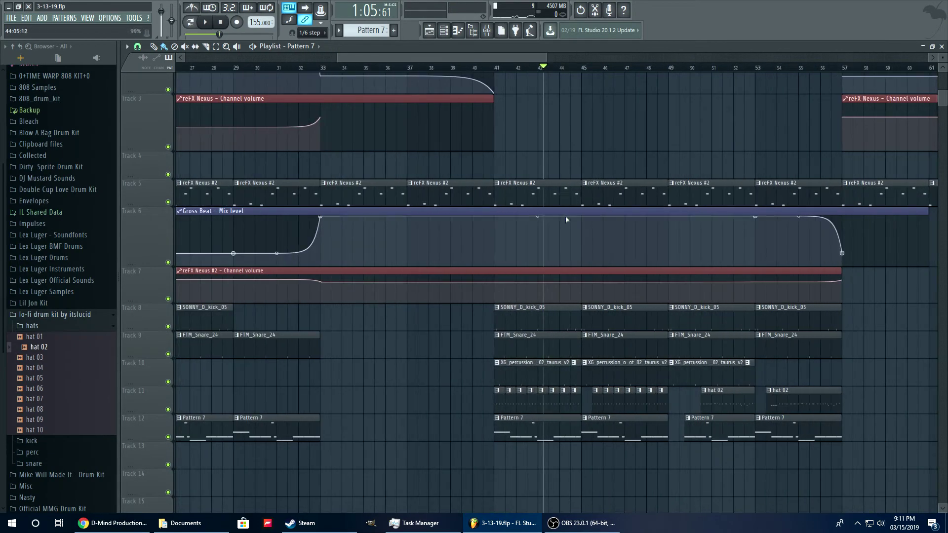
pyautogui.scroll(-3, 566, 219)
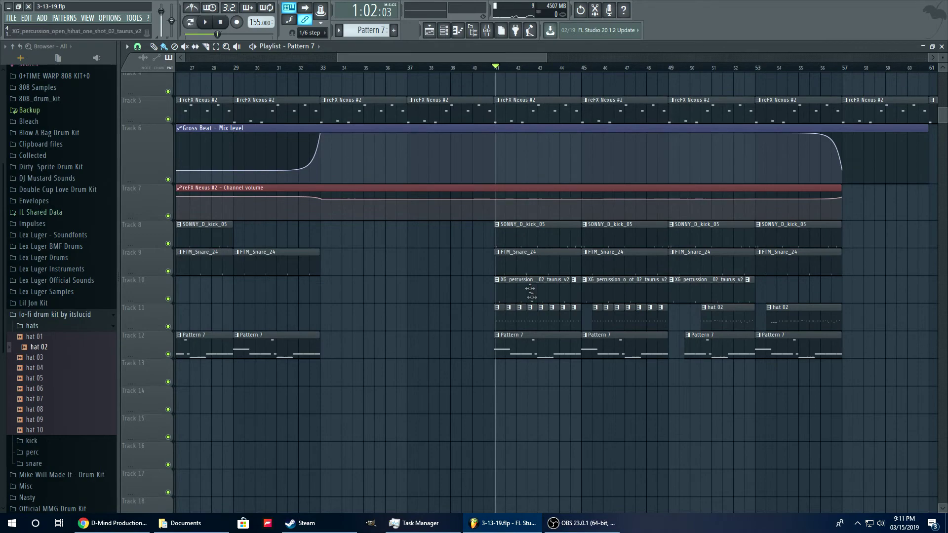
pyautogui.moveTo(414, 59); pyautogui.dragTo(460, 70)
pyautogui.click(464, 71)
pyautogui.scroll(4, 493, 197)
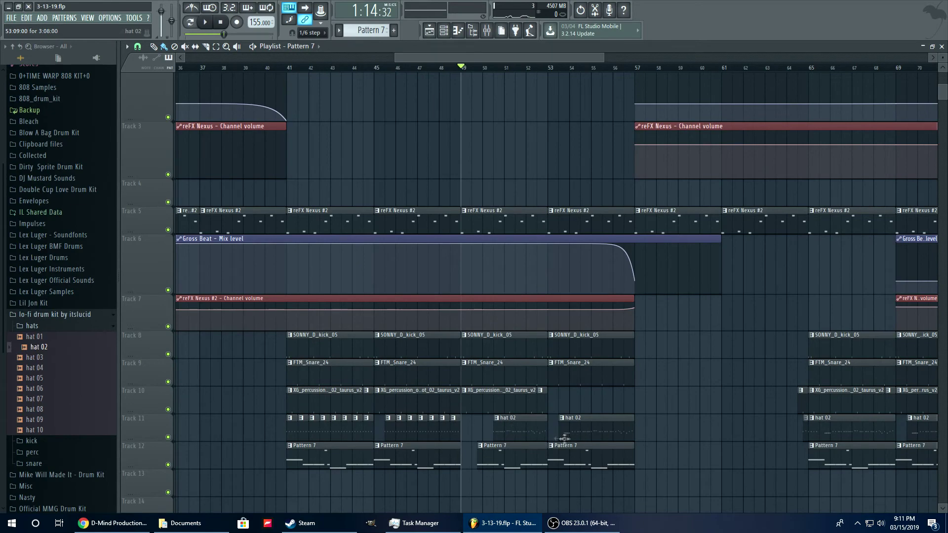
pyautogui.scroll(2, 546, 186)
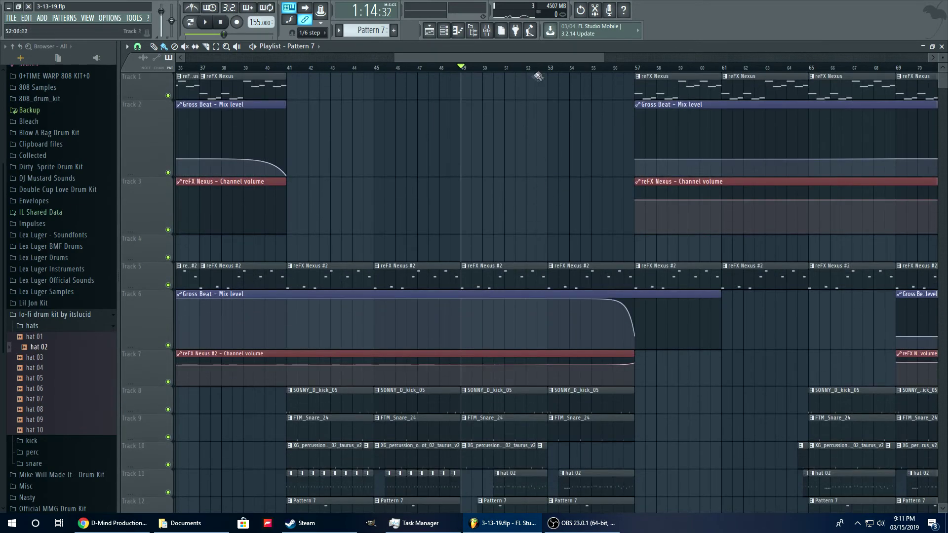
# Place the playhead at bar 97 in the outro, play the reFX Nexus #2 and chopped hat 02 clips, and stop.
pyautogui.scroll(-2, 544, 72)
pyautogui.scroll(-2, 545, 72)
pyautogui.moveTo(538, 59); pyautogui.dragTo(770, 59)
pyautogui.scroll(-3, 782, 194)
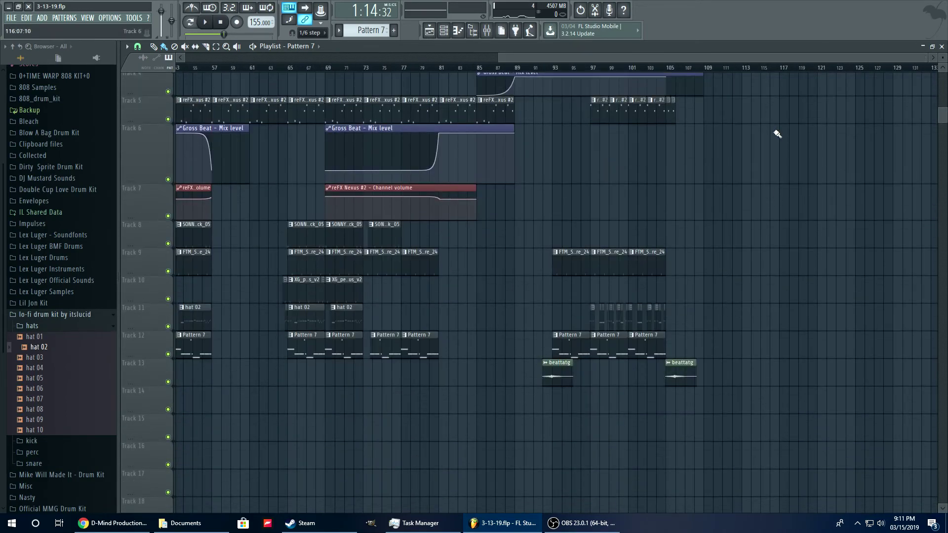
pyautogui.scroll(6, 654, 68)
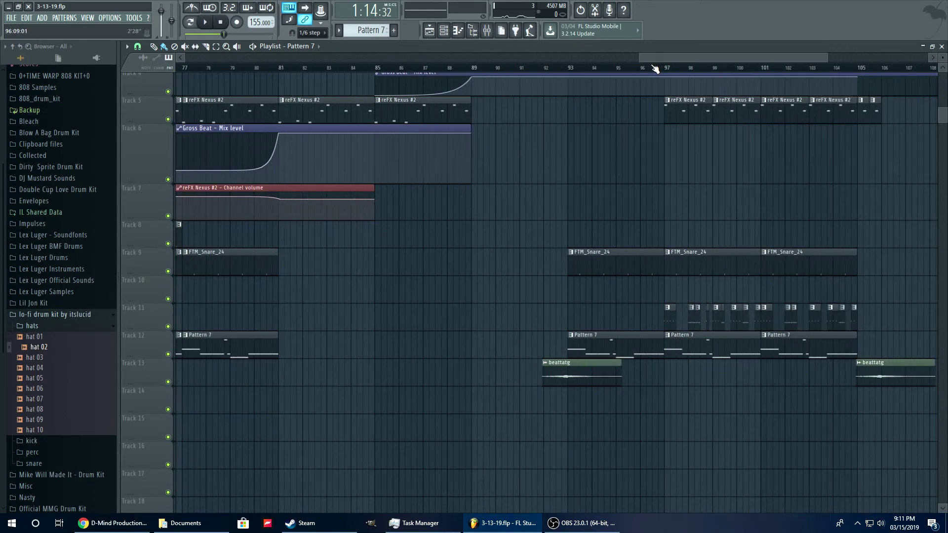
pyautogui.scroll(2, 654, 68)
pyautogui.scroll(3, 605, 212)
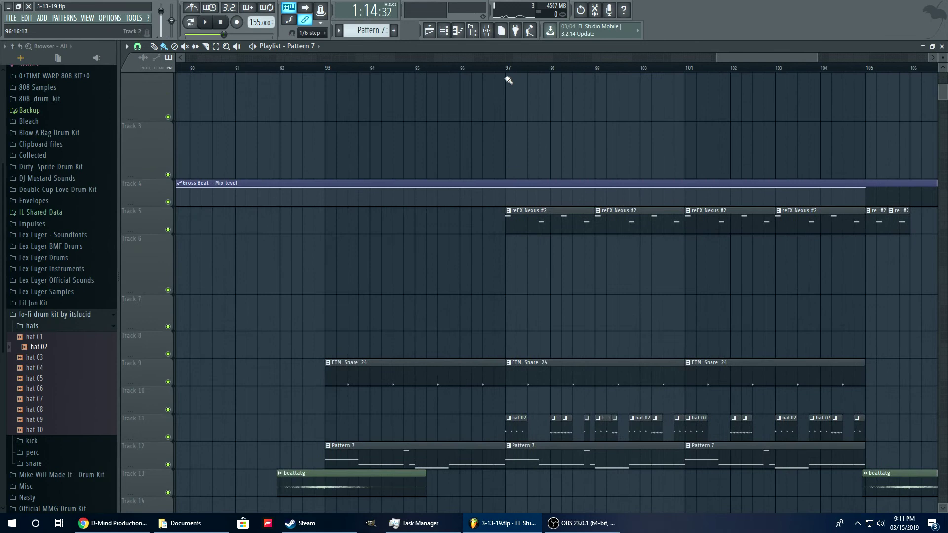
pyautogui.click(508, 71)
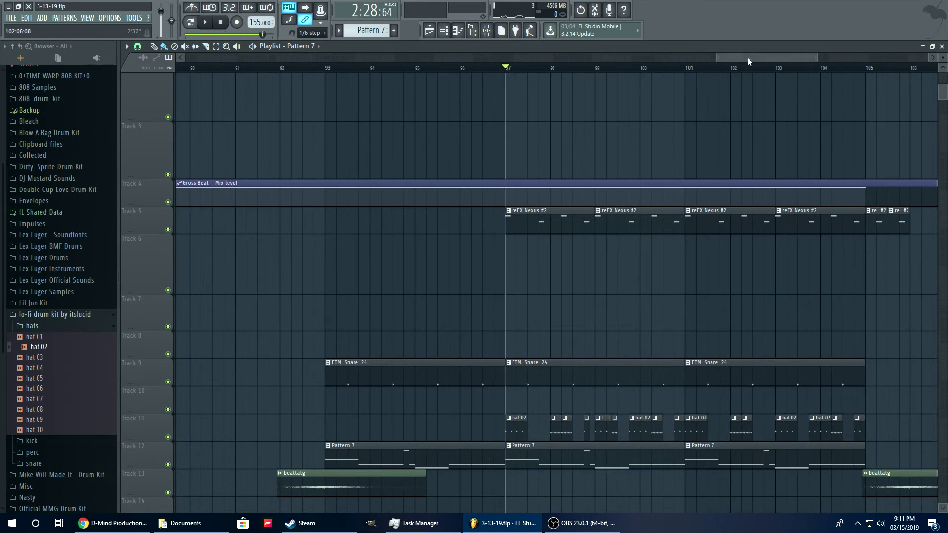
pyautogui.moveTo(747, 58); pyautogui.dragTo(759, 64)
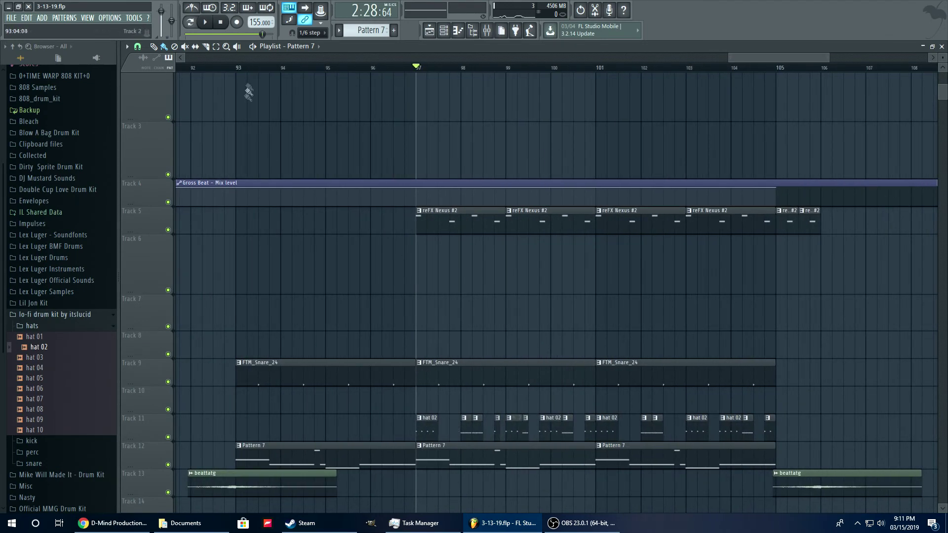
pyautogui.click(206, 22)
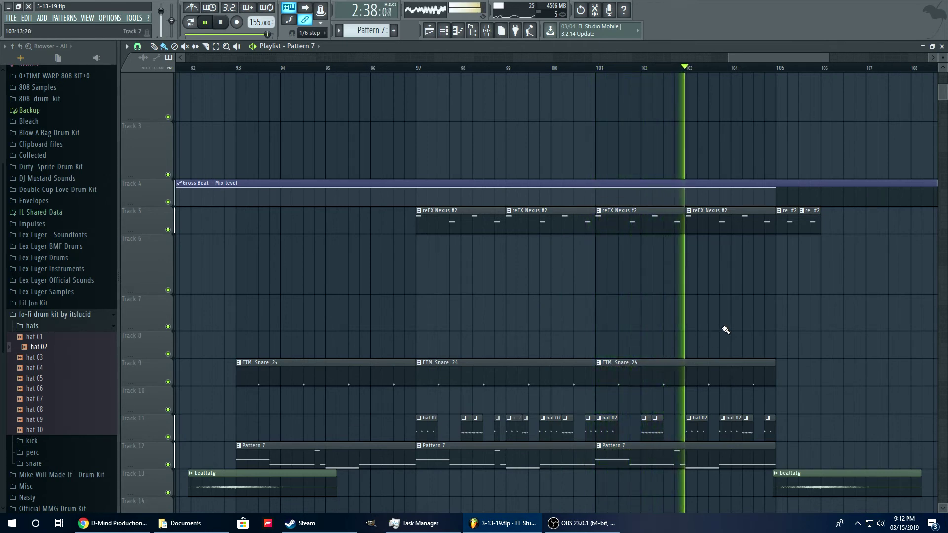
pyautogui.press('space')
# Mute track 1 and play the outro without the first reFX Nexus melody, and stop.
pyautogui.moveTo(751, 58)
pyautogui.mouseDown()
pyautogui.moveTo(562, 59)
pyautogui.moveTo(756, 58)
pyautogui.mouseUp()
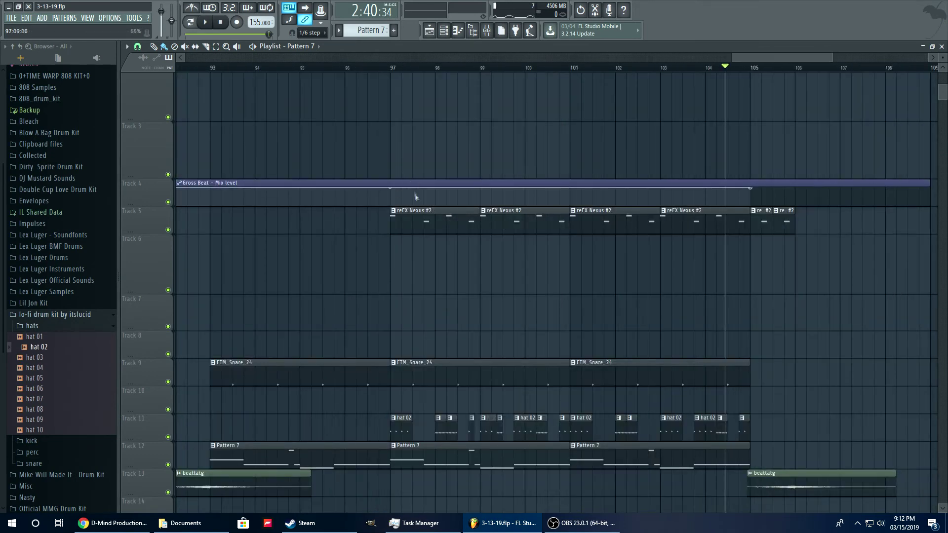
pyautogui.scroll(2, 447, 167)
pyautogui.scroll(-2, 560, 197)
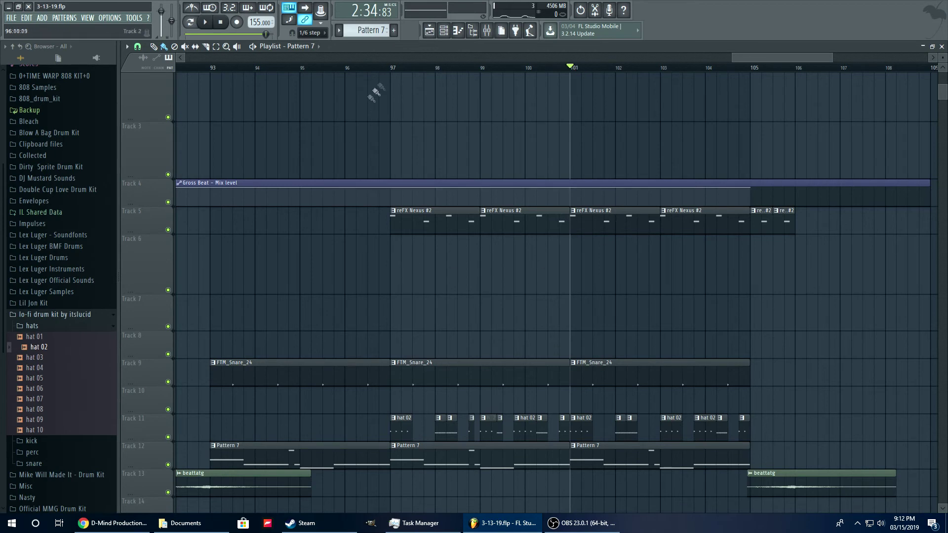
pyautogui.press('space')
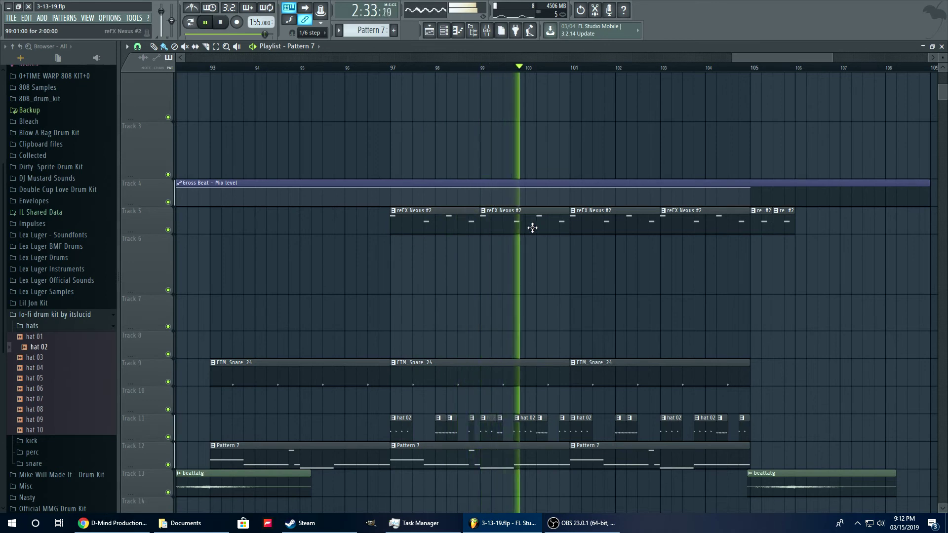
pyautogui.scroll(2, 616, 246)
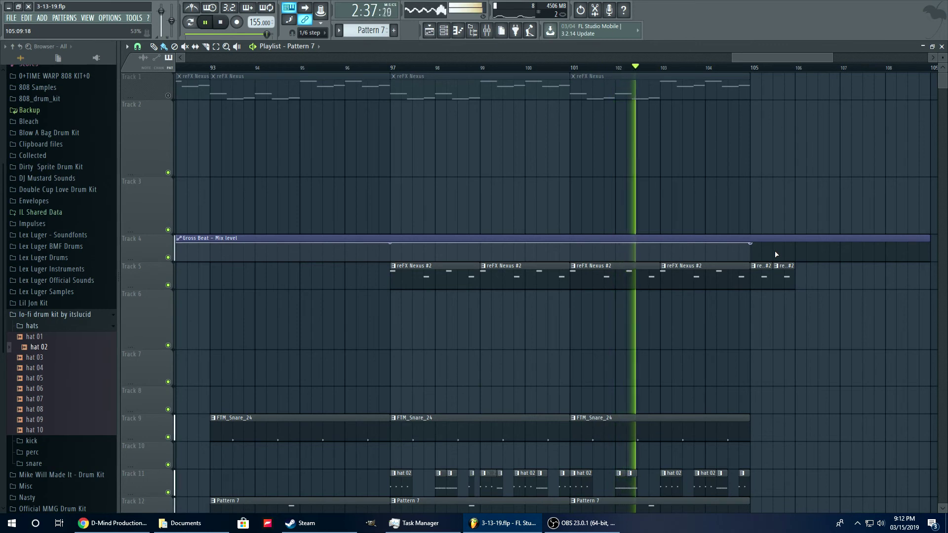
pyautogui.click(204, 24)
# Replay the outro with track 1 unmuted, stop, and show the whole arrangement.
pyautogui.click(204, 23)
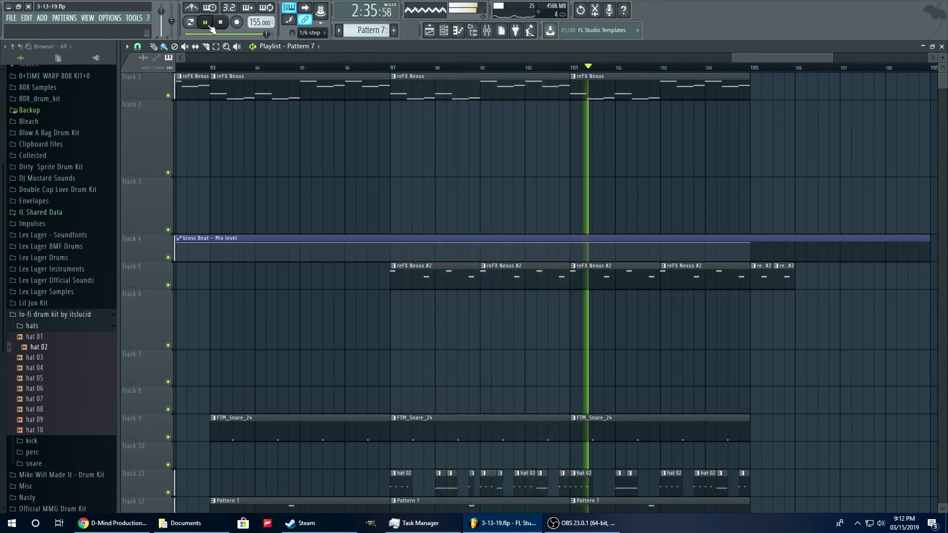
pyautogui.click(207, 25)
pyautogui.scroll(-5, 451, 61)
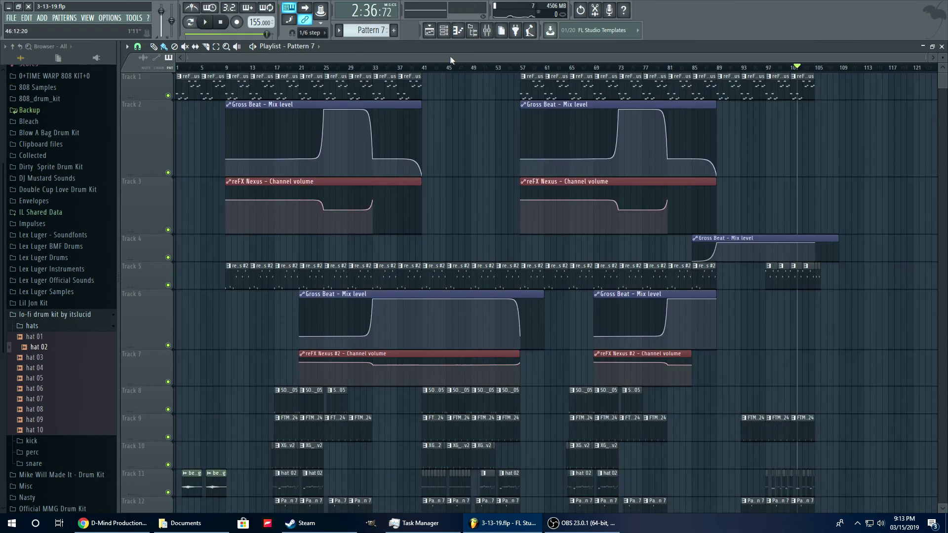